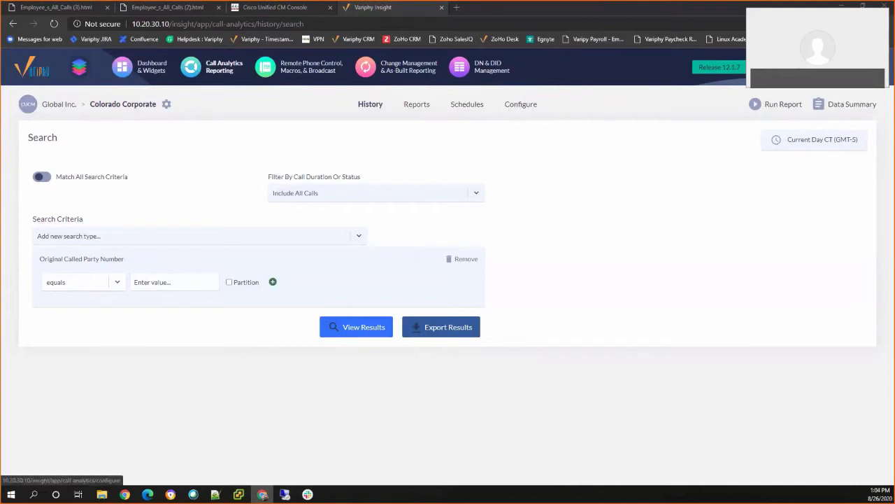
From the Configure menu, go to System > User Accounts & Groups to list the user accounts.
{"action": "left_click", "coordinate": [521, 103]}
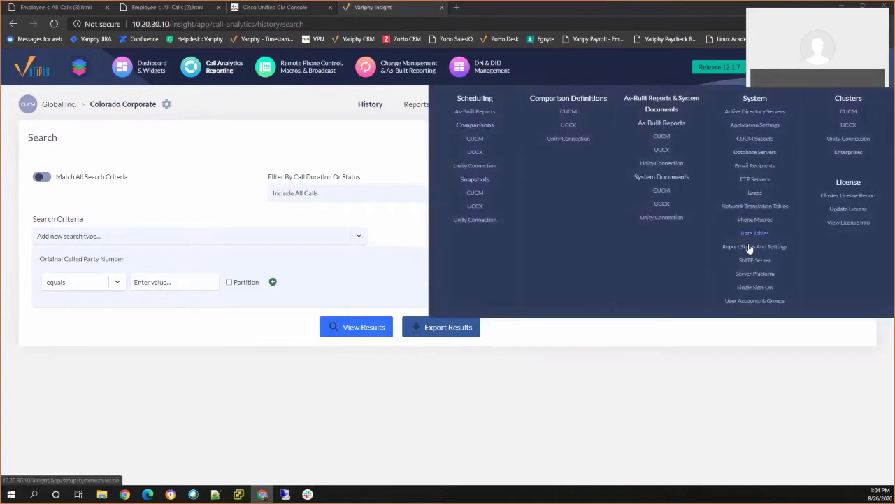
{"action": "left_click", "coordinate": [735, 302]}
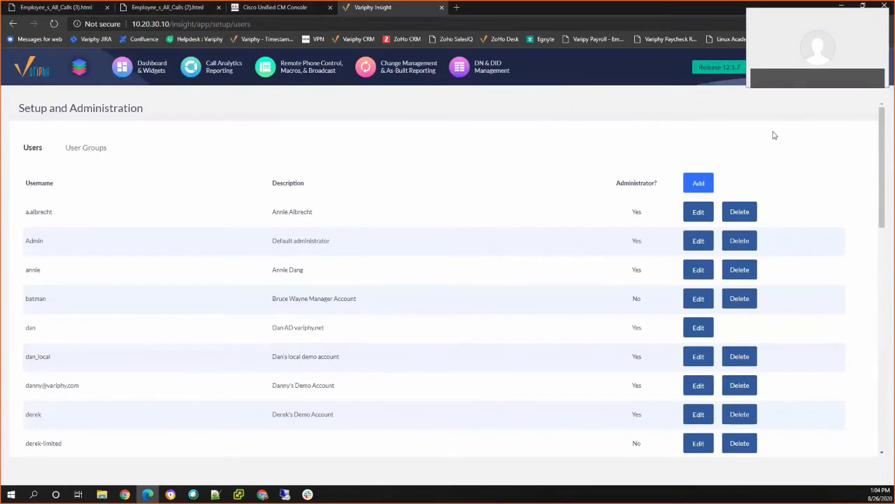
{"action": "mouse_move", "coordinate": [805, 68]}
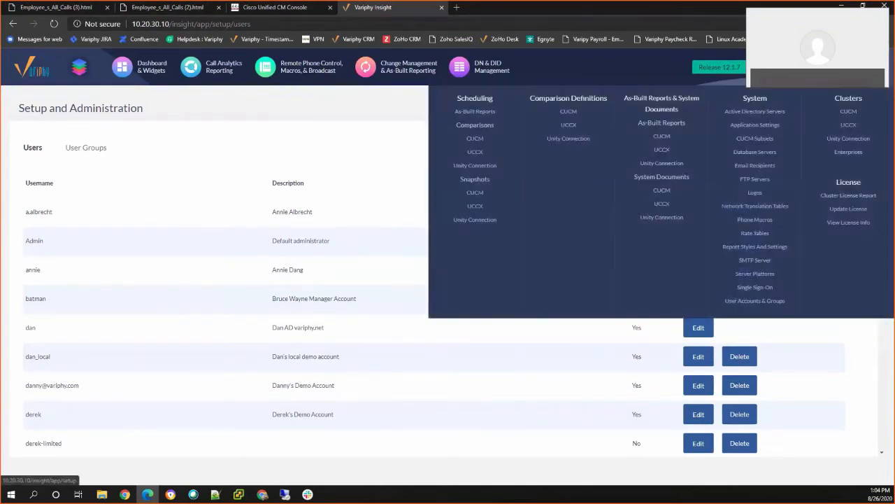
Go to System > Single Sign-On to review the inactive SAML configuration 'test'.
{"action": "left_click", "coordinate": [755, 274]}
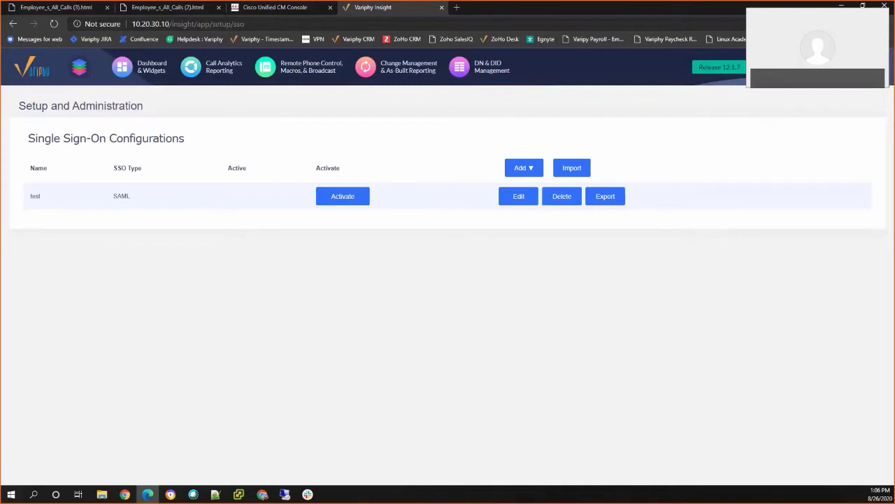
{"action": "mouse_move", "coordinate": [804, 68]}
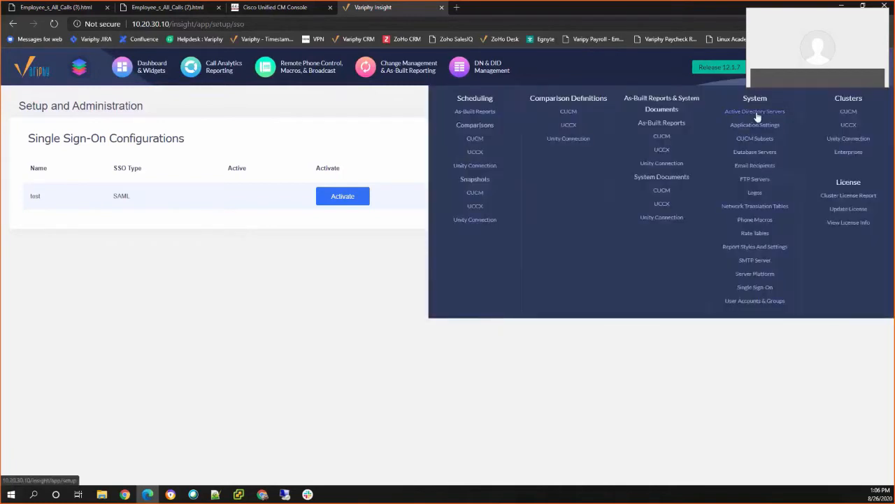
Go to System > Active Directory Servers to see the five servers with their hosts and domains.
{"action": "left_click", "coordinate": [756, 112]}
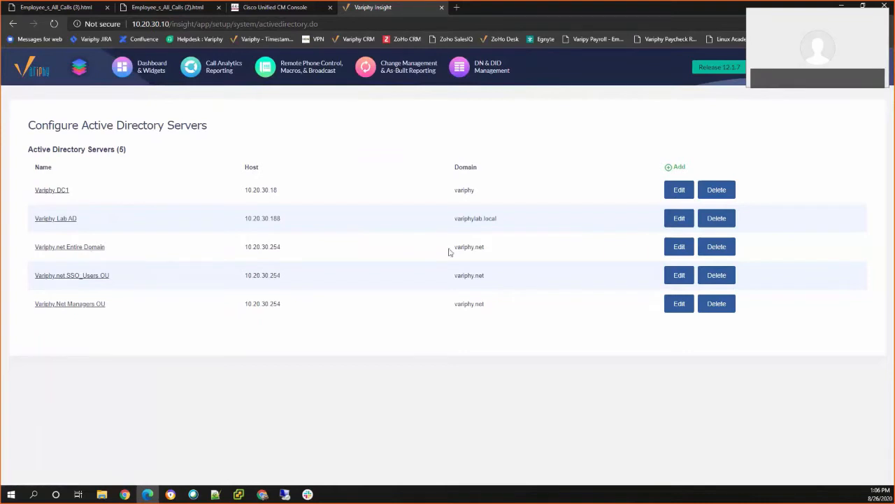
{"action": "left_click", "coordinate": [668, 249]}
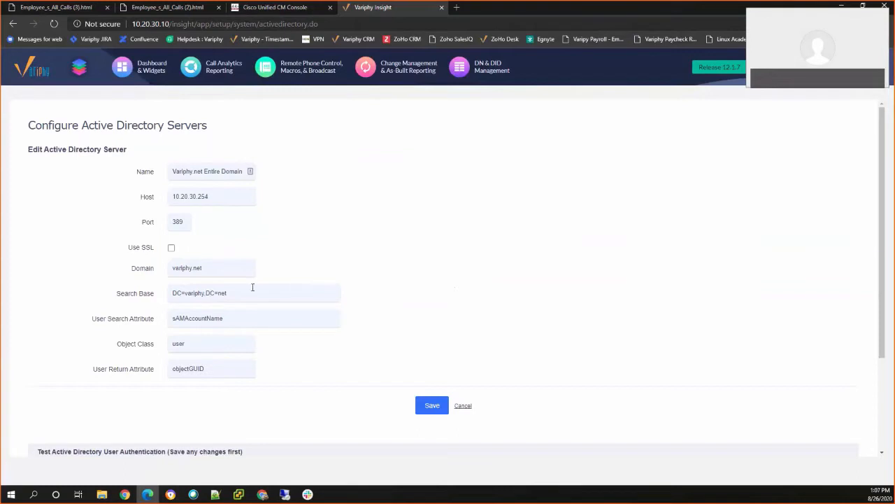
{"action": "left_click_drag", "start_coordinate": [243, 293], "coordinate": [171, 299]}
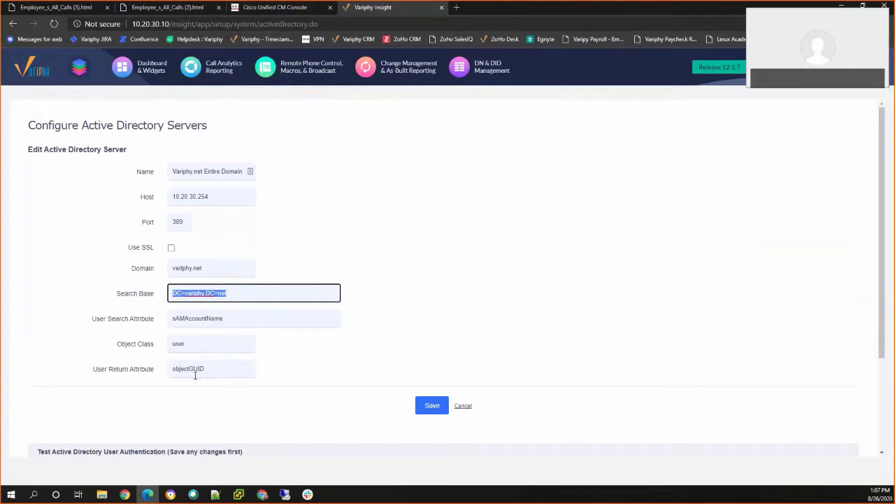
{"action": "left_click", "coordinate": [469, 407]}
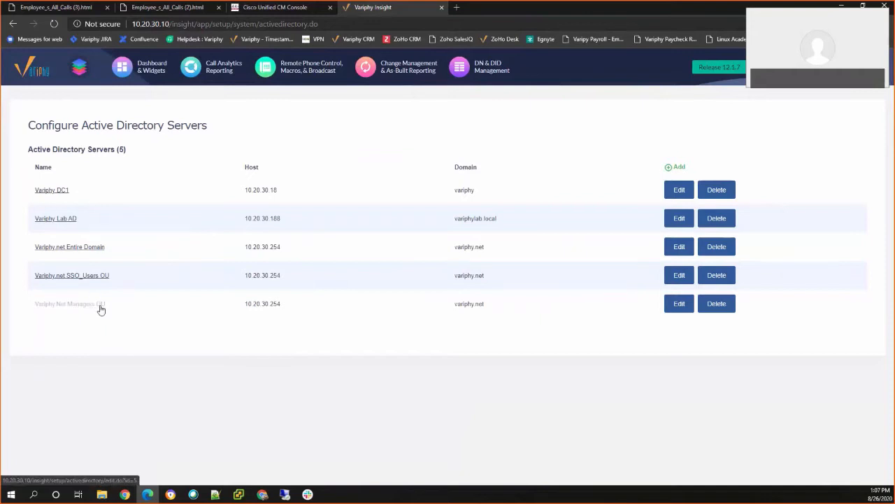
{"action": "left_click", "coordinate": [679, 304]}
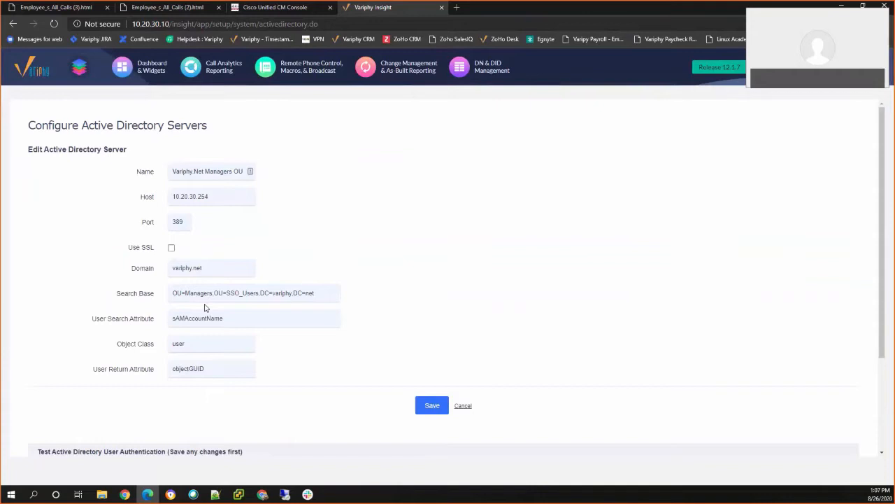
{"action": "left_click", "coordinate": [463, 406]}
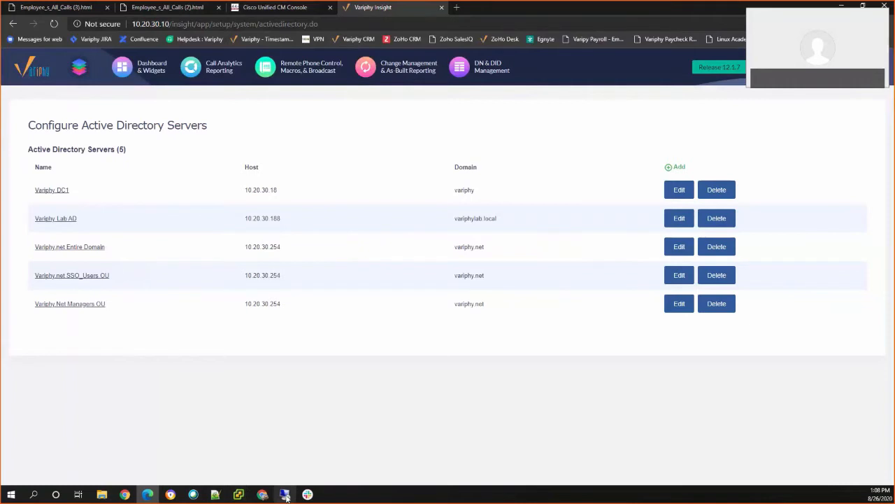
{"action": "mouse_move", "coordinate": [286, 496]}
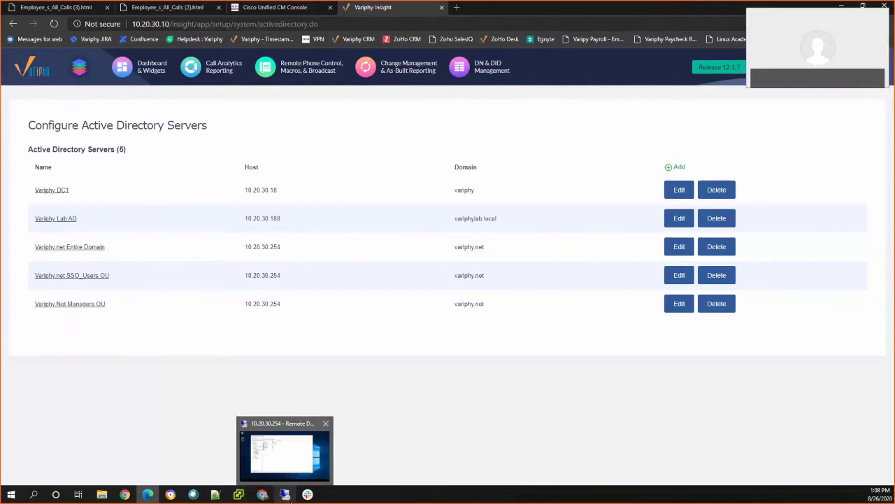
In the Remote Desktop session, expand variphy.net and show the two users in SSO_Users > Managers.
{"action": "left_click", "coordinate": [285, 496]}
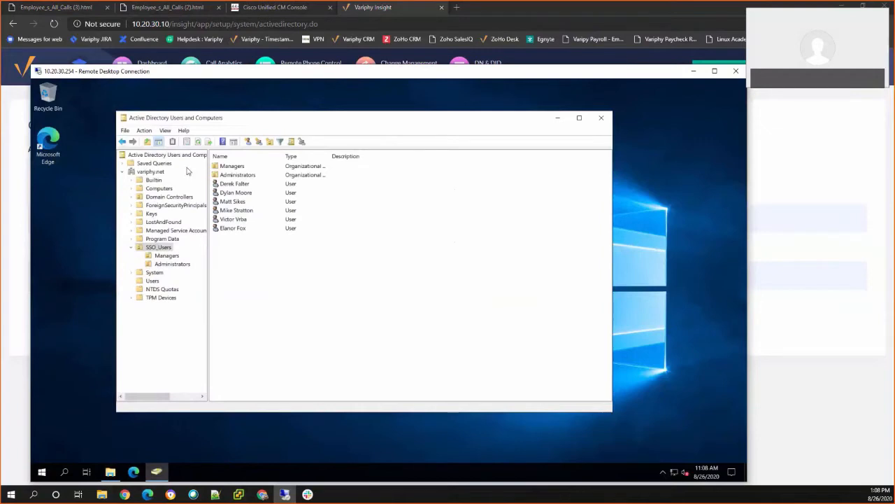
{"action": "left_click", "coordinate": [155, 173]}
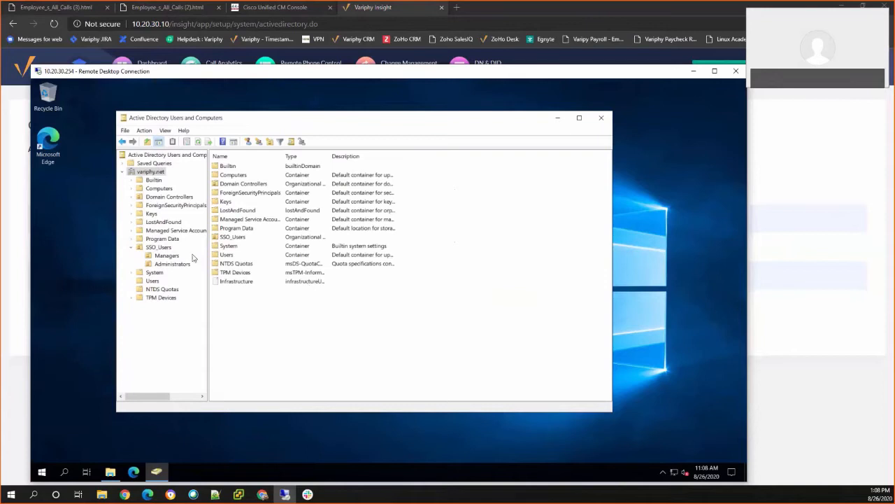
{"action": "left_click", "coordinate": [166, 257]}
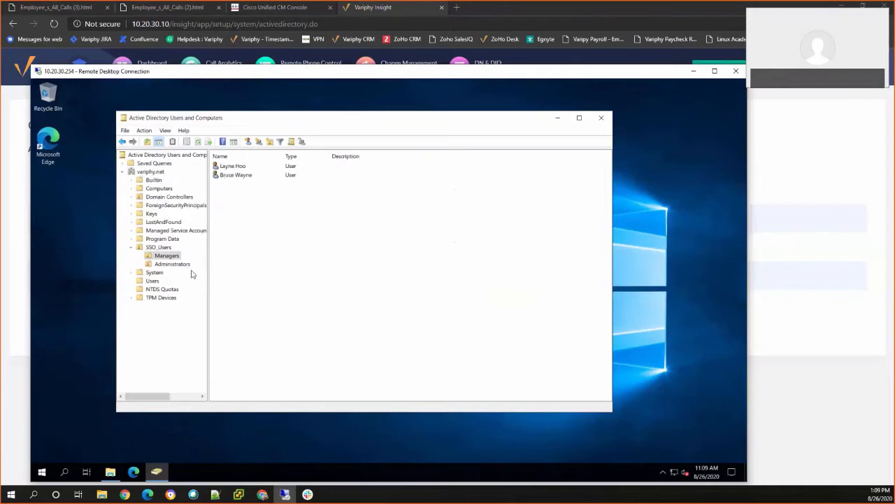
Browse the Administrators and Managers OUs, select SSO_Users, and bring up the View menu options.
{"action": "left_click", "coordinate": [236, 175]}
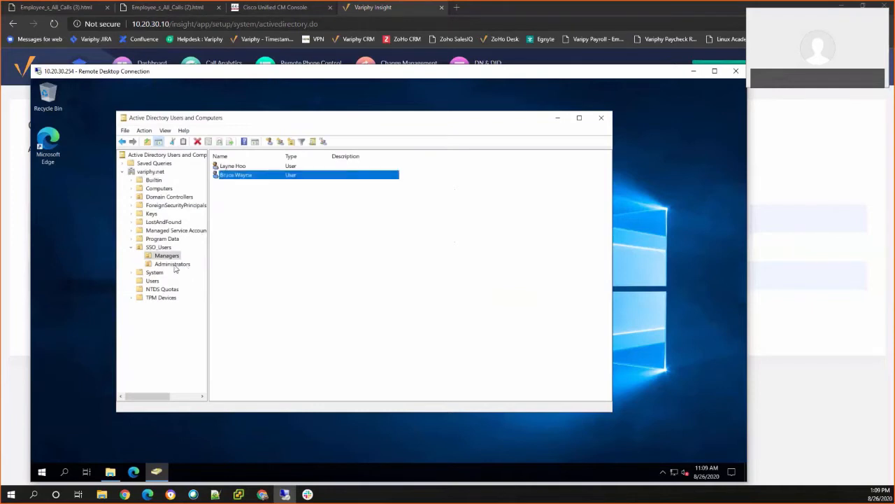
{"action": "left_click", "coordinate": [176, 266]}
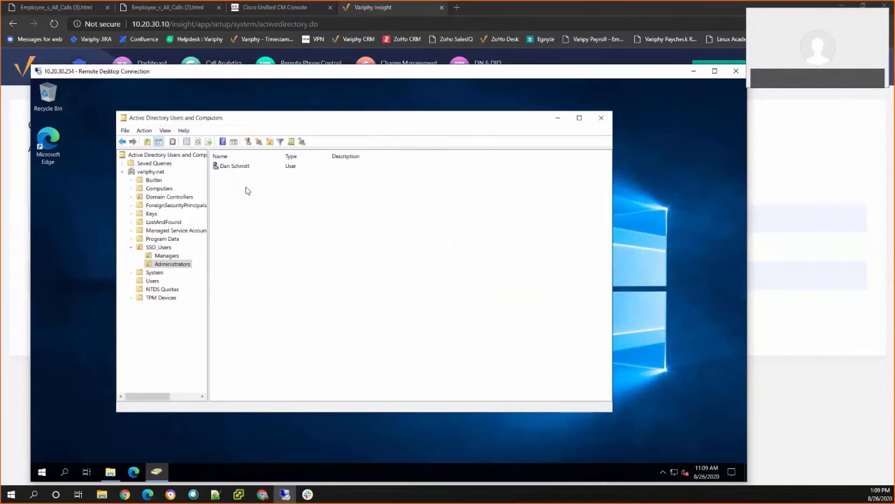
{"action": "left_click", "coordinate": [162, 266]}
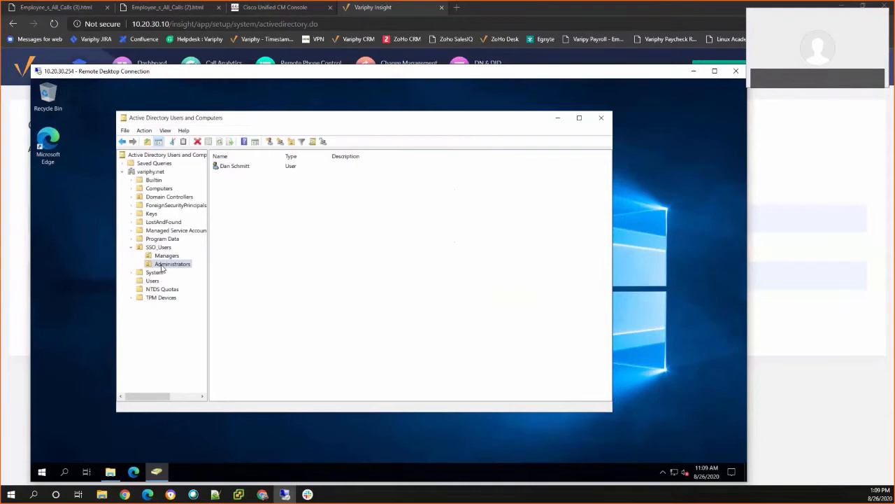
{"action": "left_click", "coordinate": [165, 256]}
{"action": "left_click", "coordinate": [159, 248]}
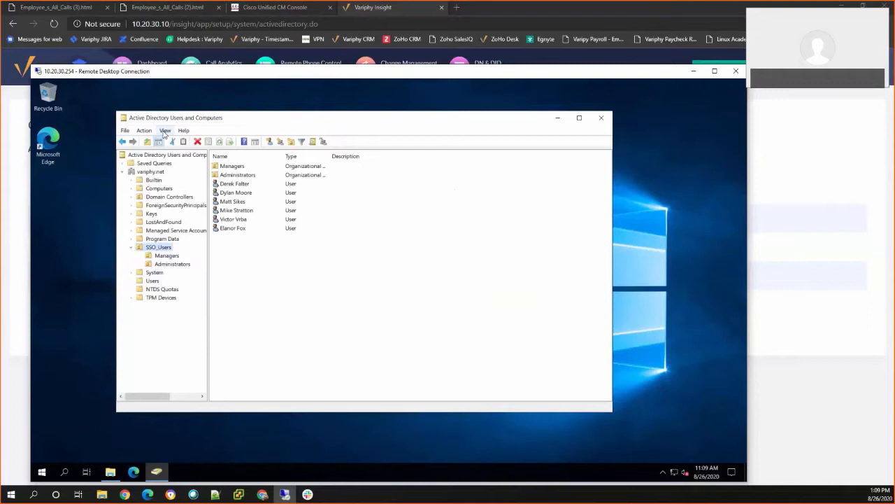
{"action": "left_click", "coordinate": [165, 131]}
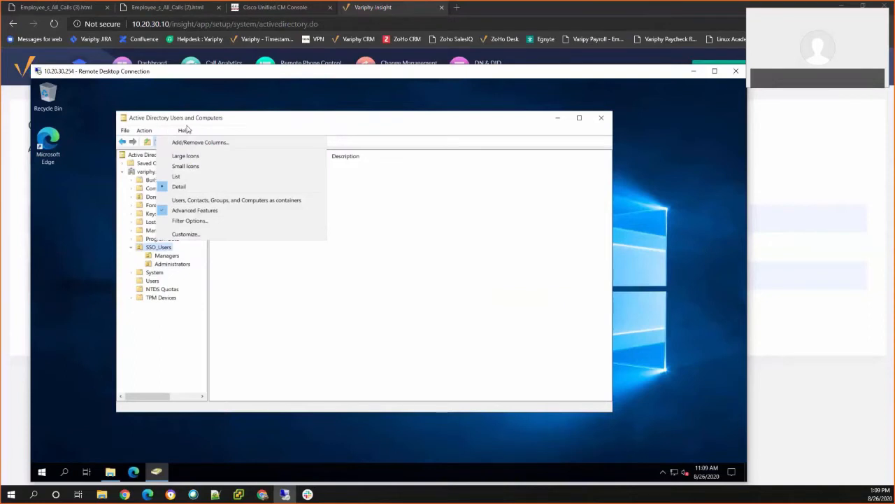
{"action": "left_click", "coordinate": [185, 130]}
Leave the View menu unchanged, reselect the Managers OU, and right-click its second user account.
{"action": "mouse_move", "coordinate": [165, 131]}
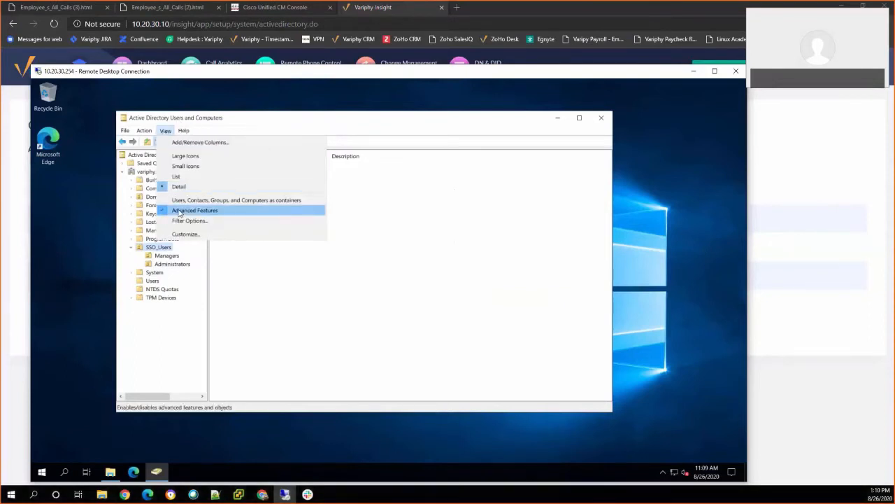
{"action": "left_click", "coordinate": [263, 120]}
{"action": "left_click", "coordinate": [170, 264]}
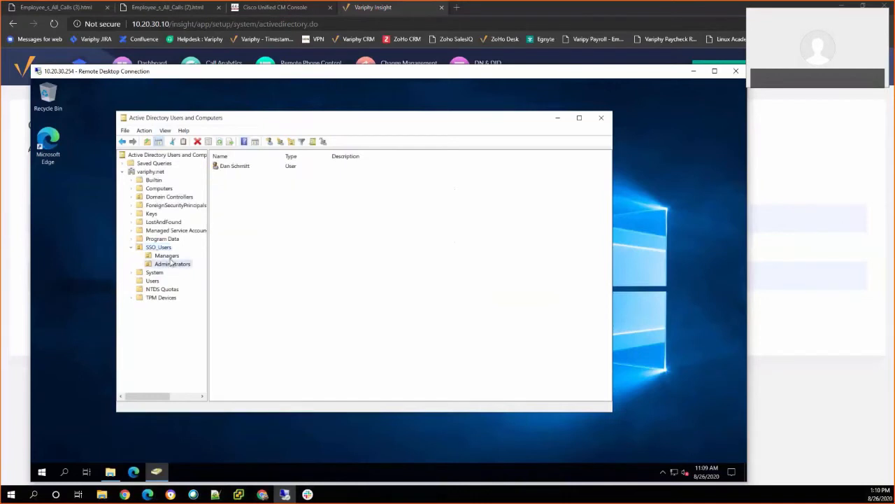
{"action": "left_click", "coordinate": [163, 256]}
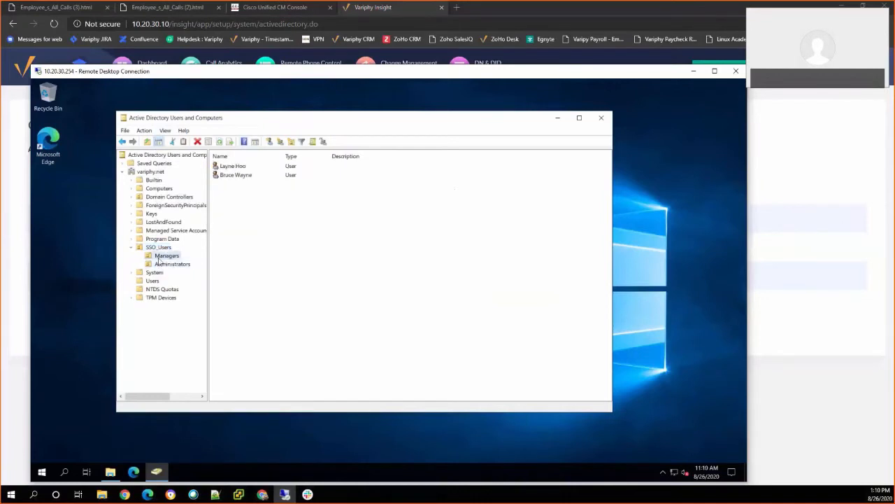
{"action": "right_click", "coordinate": [234, 175]}
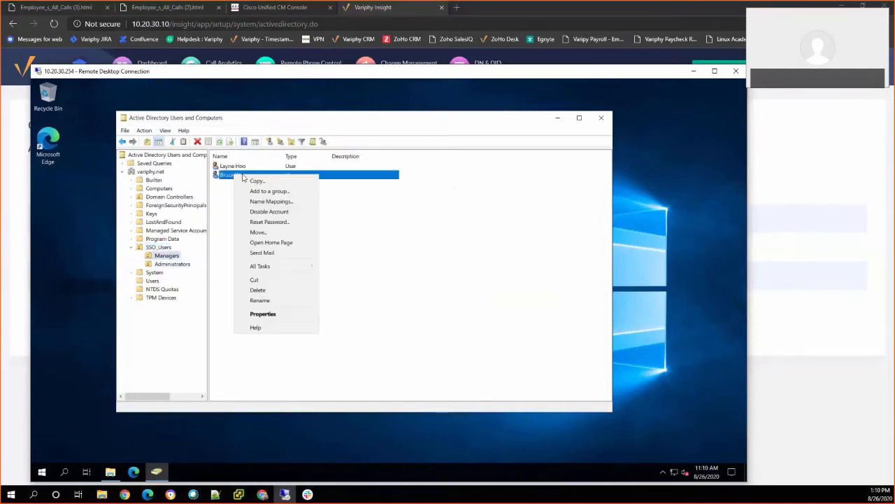
Read the manager's distinguishedName in the Attribute Editor, confirming OU=Managers under SSO_Users, then close without changes.
{"action": "left_click", "coordinate": [266, 315]}
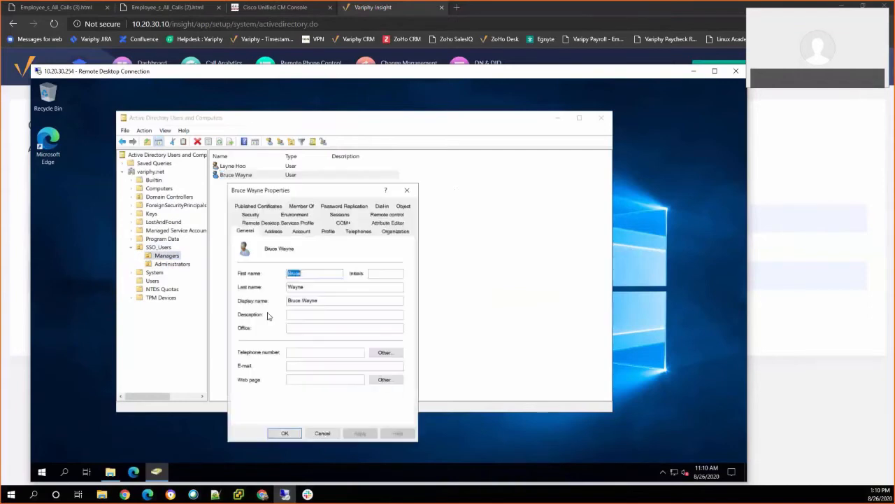
{"action": "left_click", "coordinate": [387, 223]}
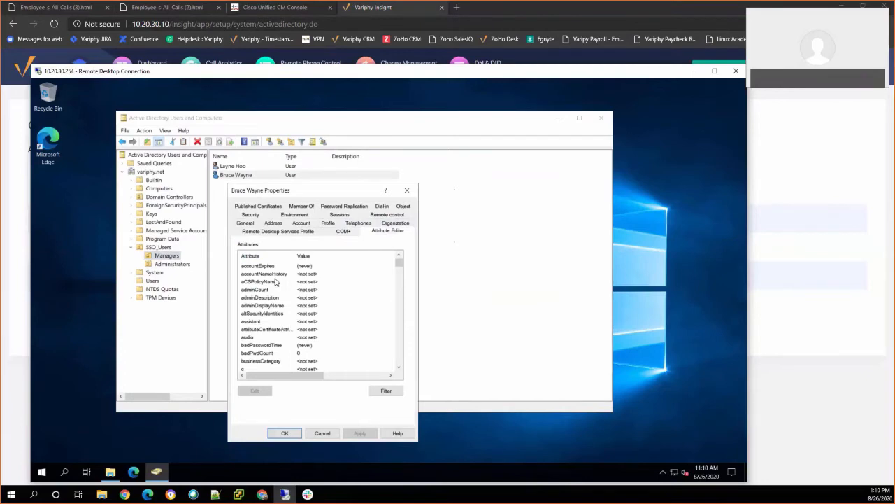
{"action": "scroll", "coordinate": [292, 299], "scroll_direction": "down", "scroll_amount": 8}
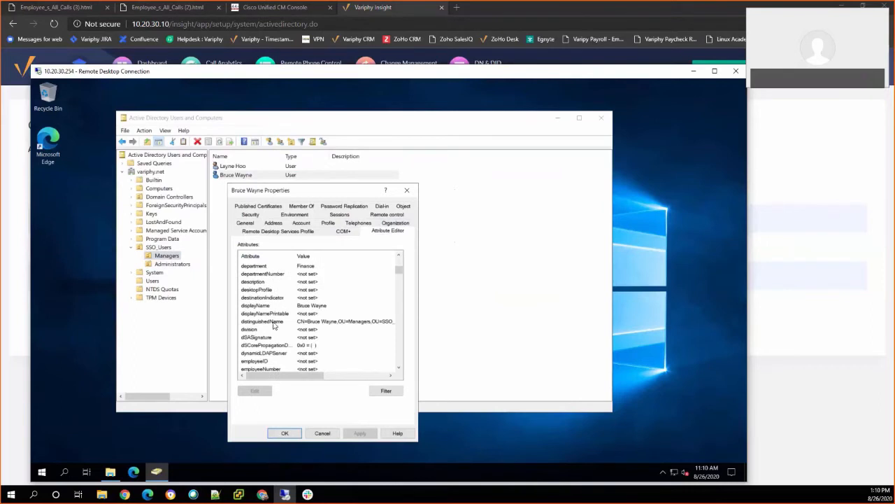
{"action": "left_click", "coordinate": [277, 322]}
{"action": "double_click", "coordinate": [321, 323]}
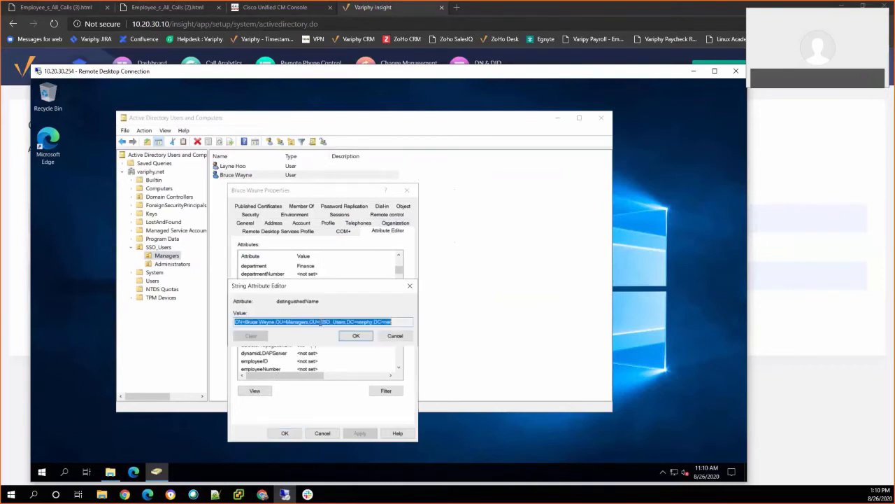
{"action": "left_click_drag", "start_coordinate": [394, 322], "coordinate": [276, 319]}
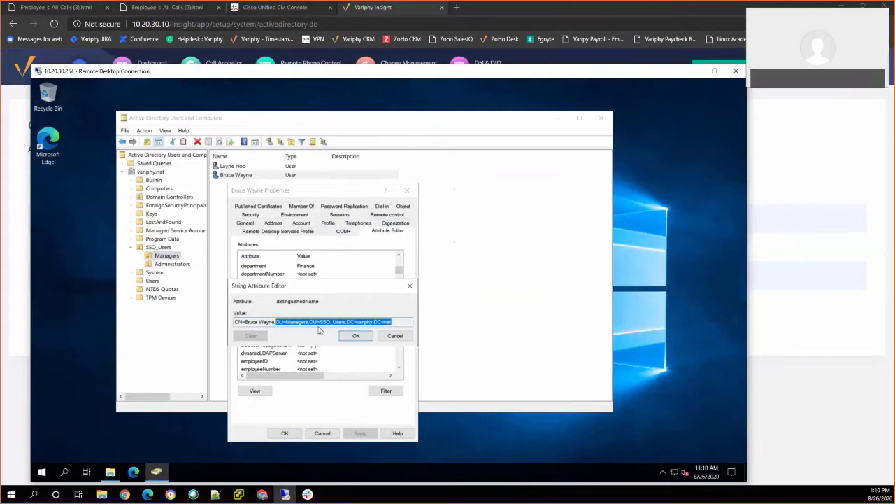
{"action": "left_click", "coordinate": [390, 338]}
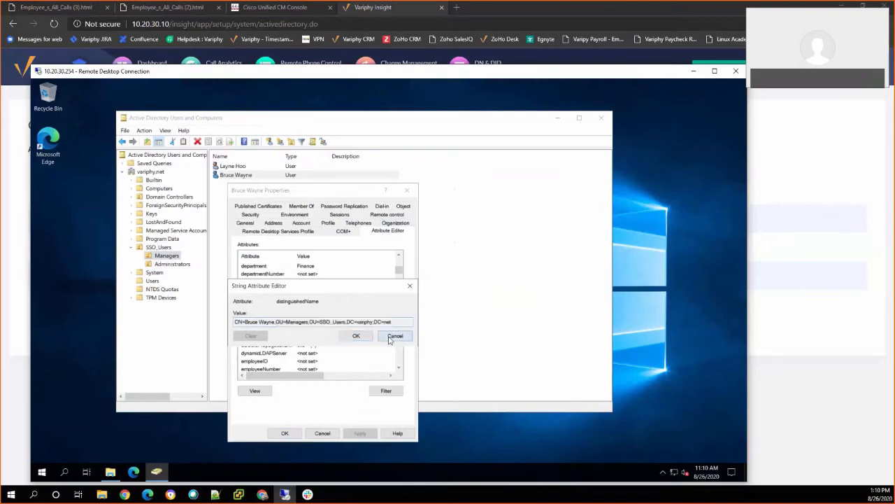
{"action": "left_click", "coordinate": [315, 433]}
Minimize the Remote Desktop window and return to Variphy's User Accounts & Groups page.
{"action": "left_click", "coordinate": [694, 71]}
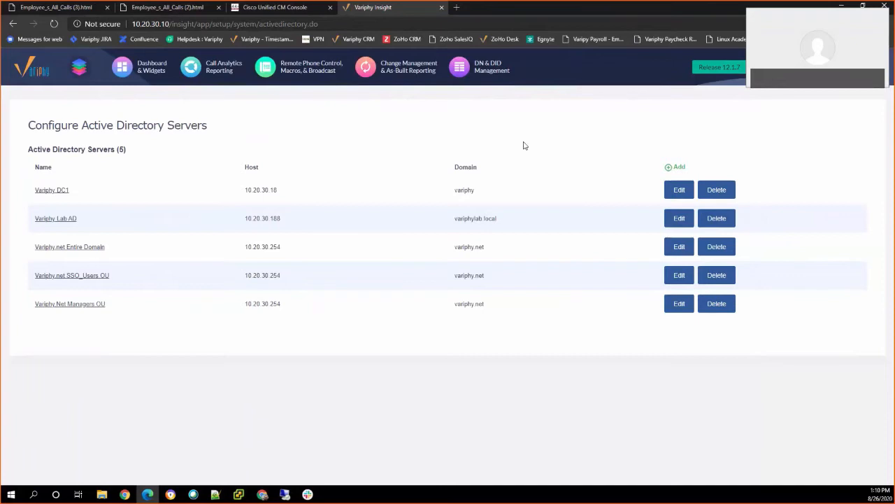
{"action": "mouse_move", "coordinate": [791, 67]}
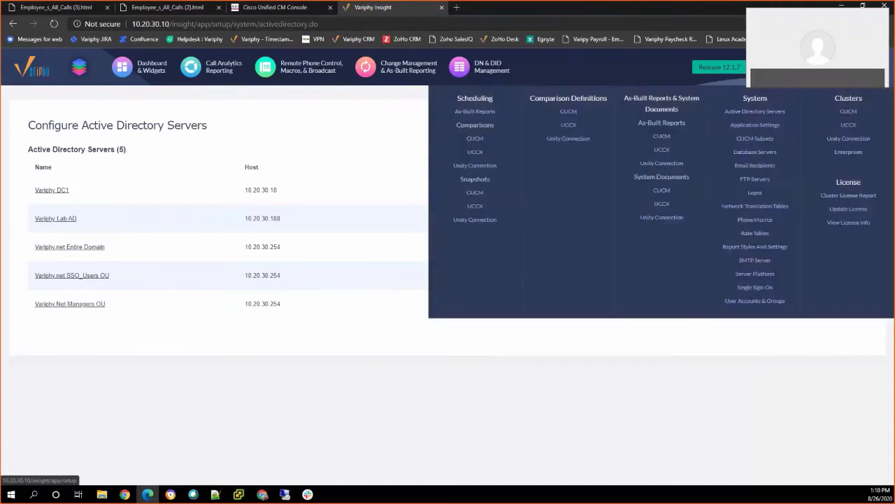
{"action": "left_click", "coordinate": [755, 301]}
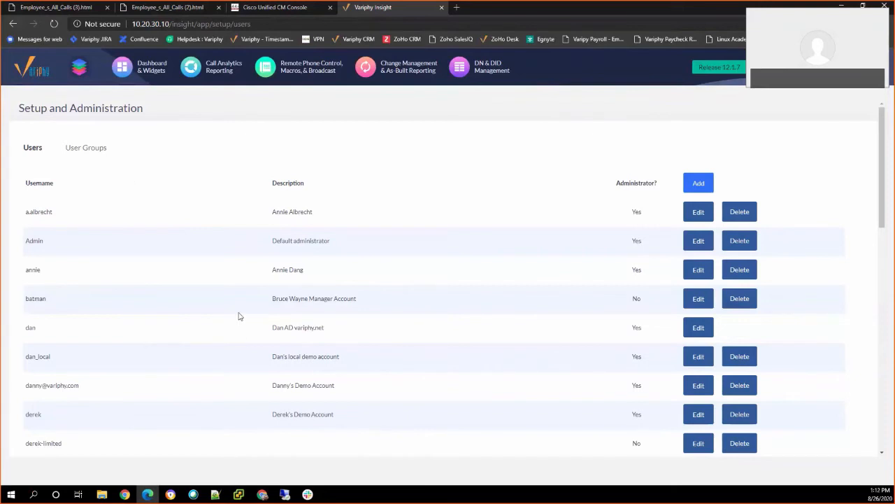
Glance at one user's settings, go back, and scroll the User Groups list to the bottom.
{"action": "left_click", "coordinate": [699, 328]}
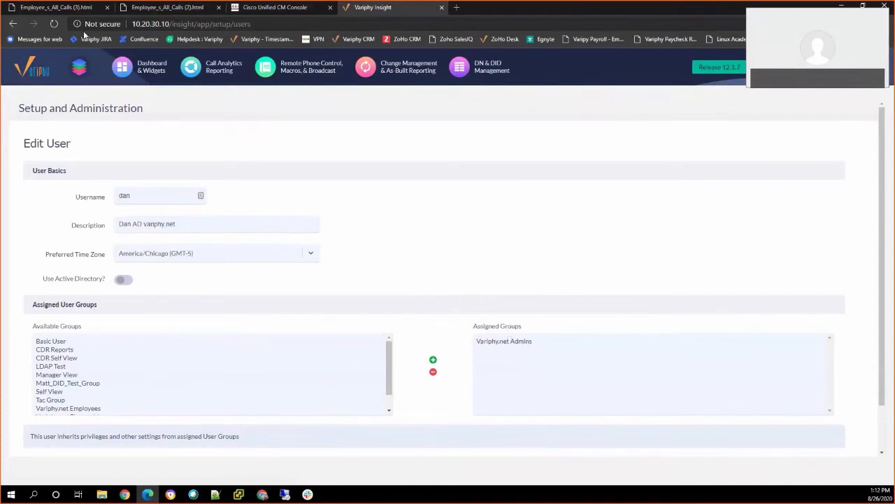
{"action": "left_click", "coordinate": [11, 26]}
{"action": "left_click", "coordinate": [76, 150]}
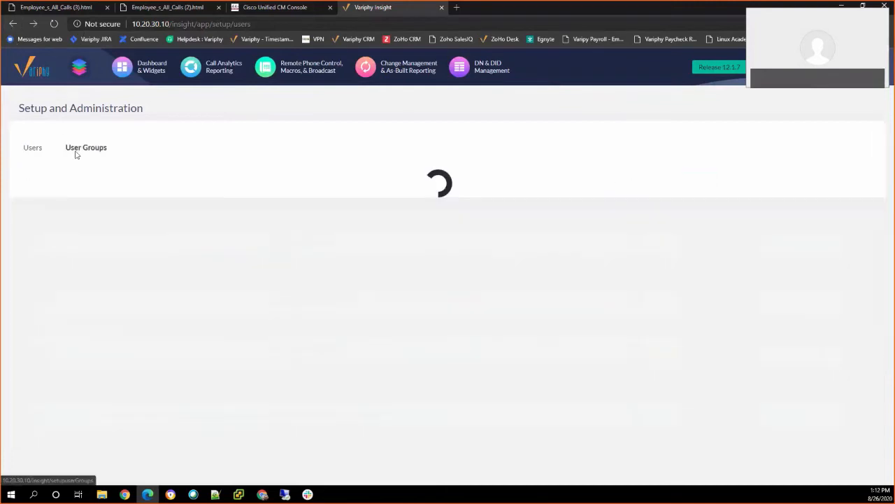
{"action": "scroll", "coordinate": [130, 226], "scroll_direction": "down", "scroll_amount": 2}
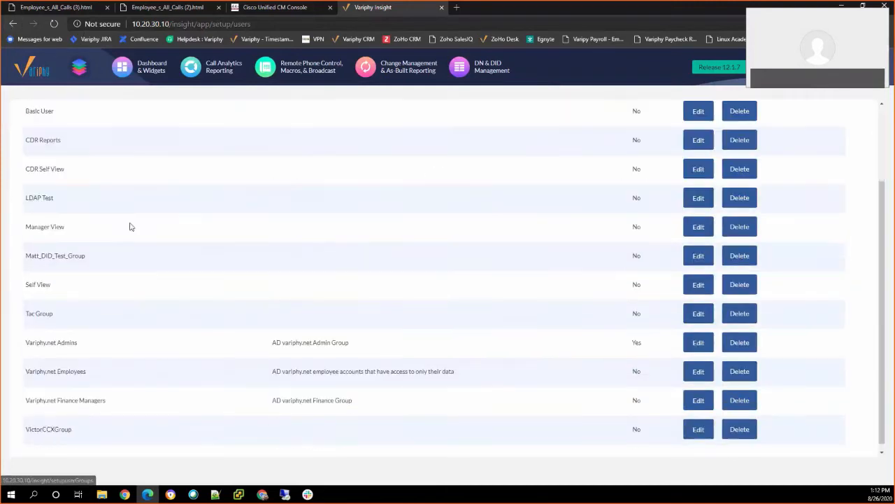
{"action": "scroll", "coordinate": [112, 272], "scroll_direction": "down", "scroll_amount": 1}
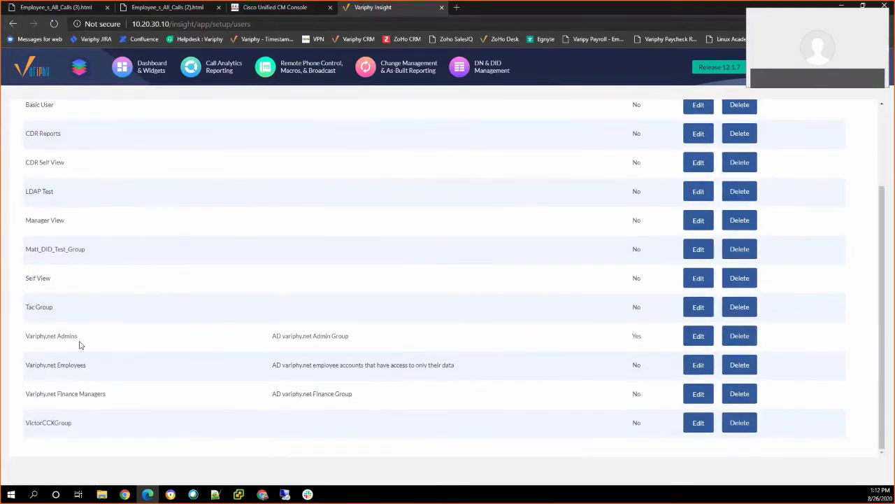
{"action": "left_click", "coordinate": [698, 338]}
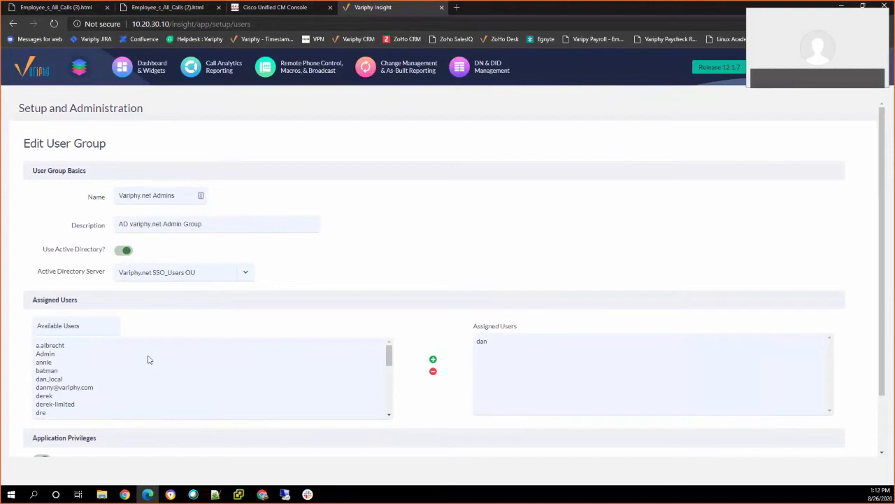
{"action": "scroll", "coordinate": [148, 359], "scroll_direction": "down", "scroll_amount": 1}
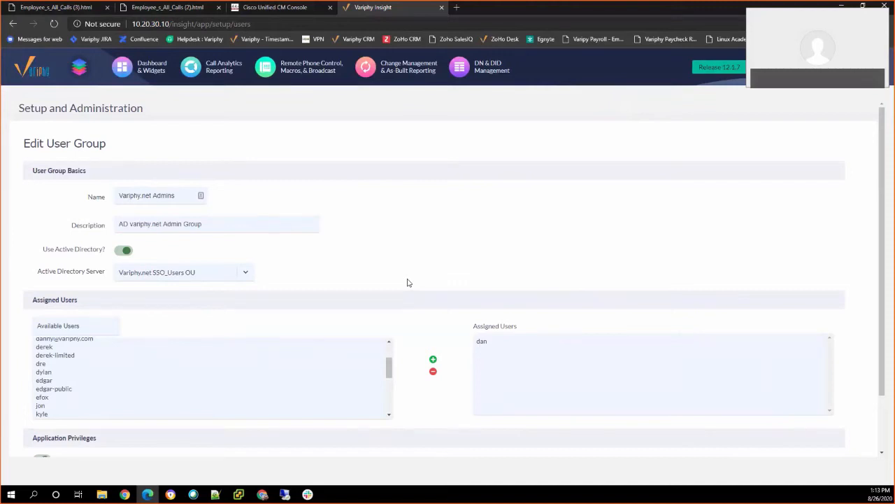
{"action": "scroll", "coordinate": [883, 308], "scroll_direction": "down", "scroll_amount": 2}
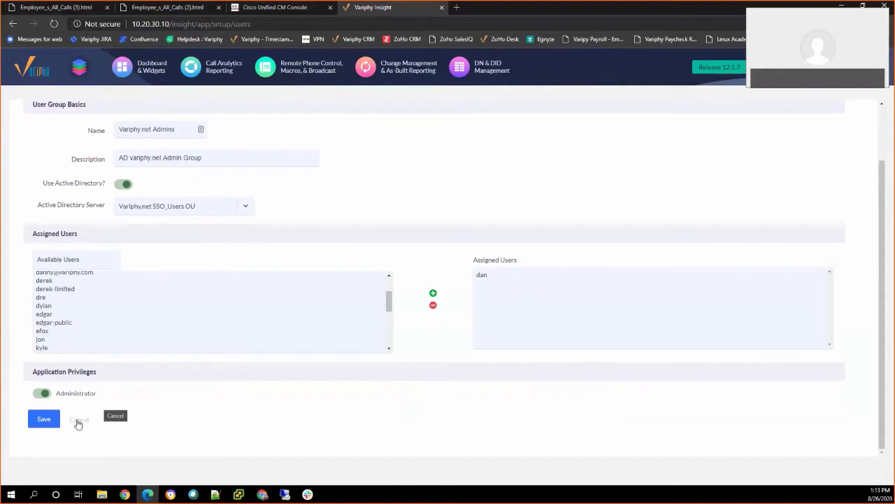
{"action": "left_click", "coordinate": [82, 422]}
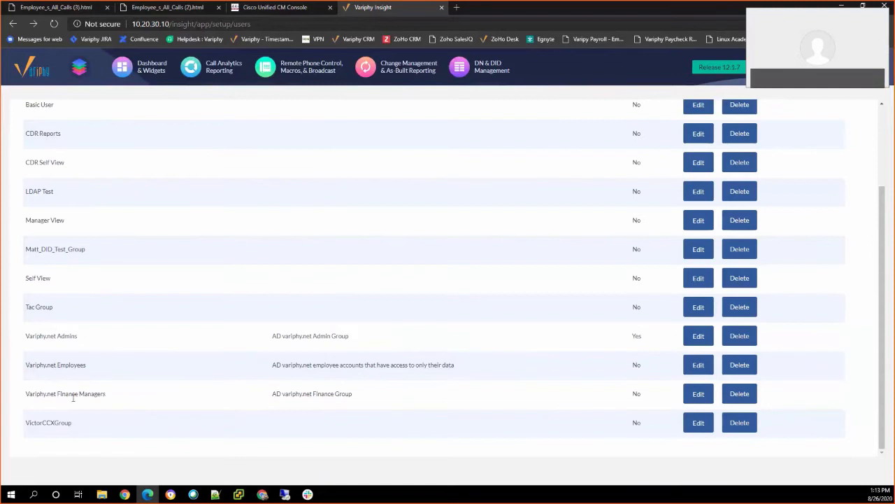
Edit Variphy.net Finance Managers and review its assigned user, Dashboards, and Call Analytics on Colorado Corporate.
{"action": "left_click", "coordinate": [698, 396]}
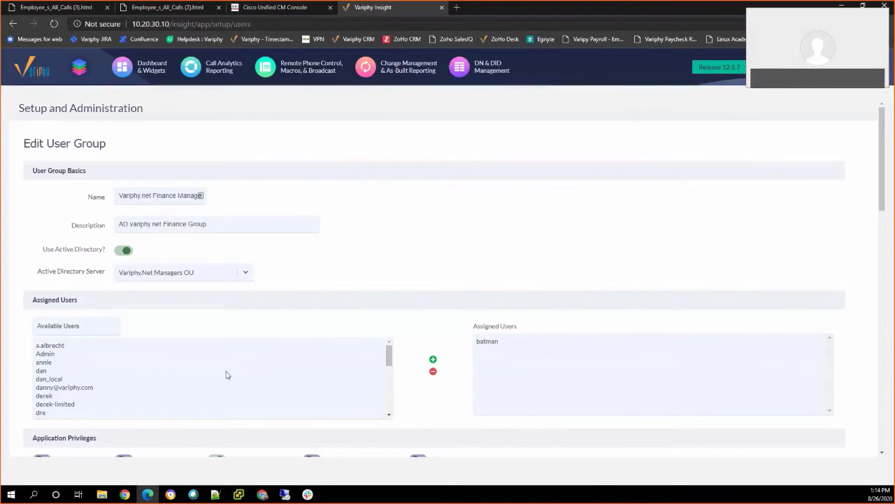
{"action": "scroll", "coordinate": [403, 288], "scroll_direction": "down", "scroll_amount": 3}
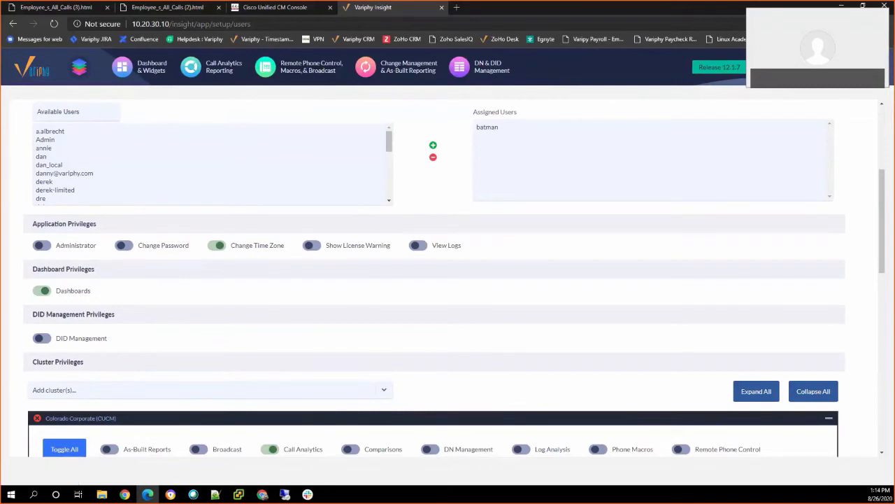
{"action": "mouse_move", "coordinate": [819, 68]}
{"action": "scroll", "coordinate": [138, 242], "scroll_direction": "up", "scroll_amount": 2}
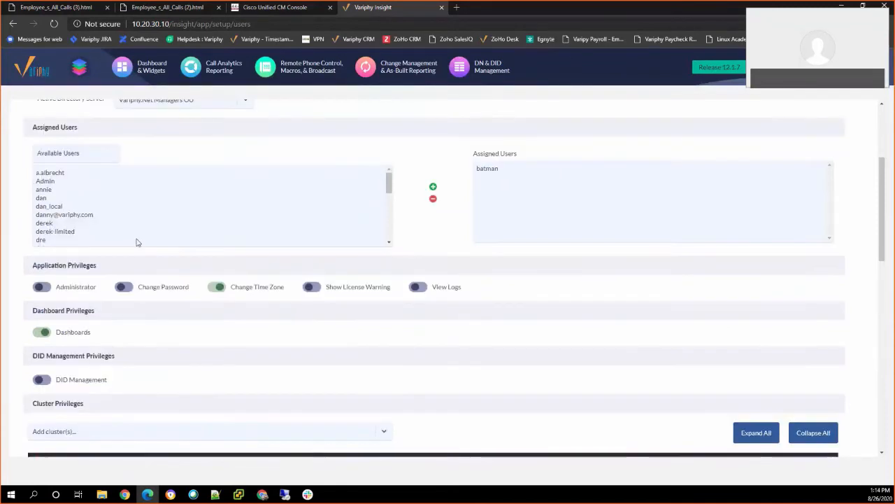
{"action": "scroll", "coordinate": [160, 284], "scroll_direction": "down", "scroll_amount": 2}
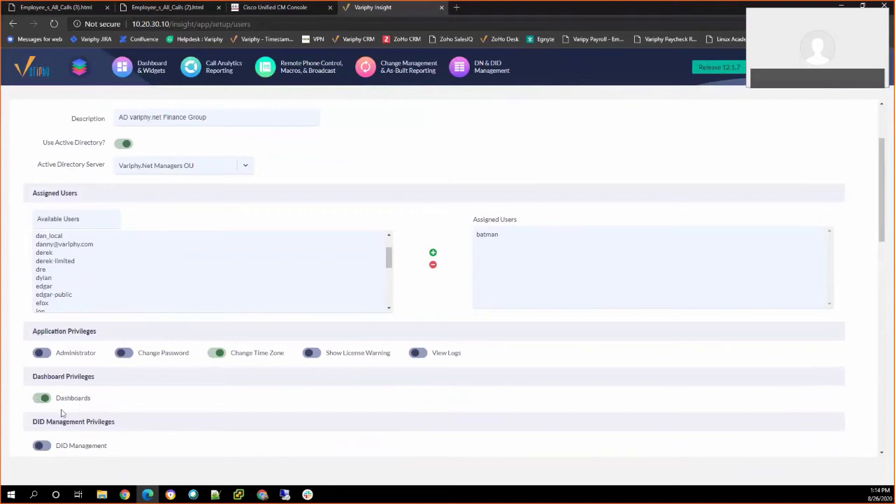
{"action": "scroll", "coordinate": [168, 404], "scroll_direction": "down", "scroll_amount": 3}
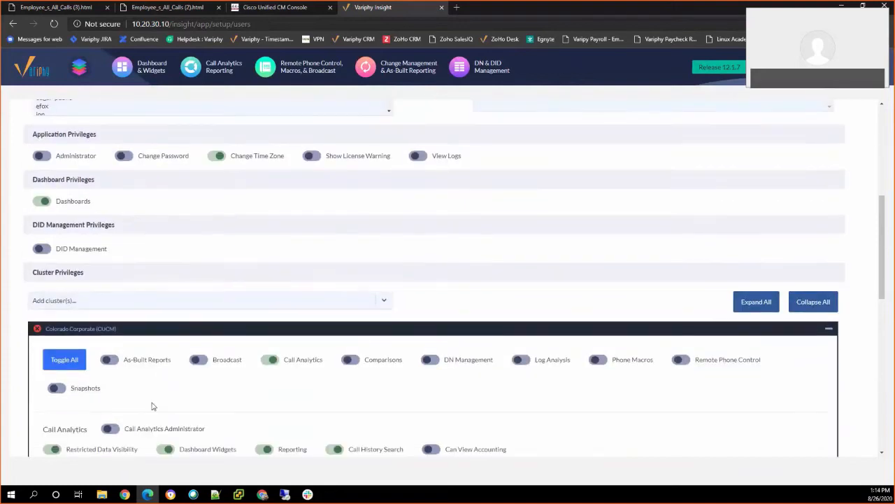
Review Colorado Corporate's Call Analytics toggles and the View Own Department restricted visibility setting.
{"action": "scroll", "coordinate": [154, 406], "scroll_direction": "down", "scroll_amount": 1}
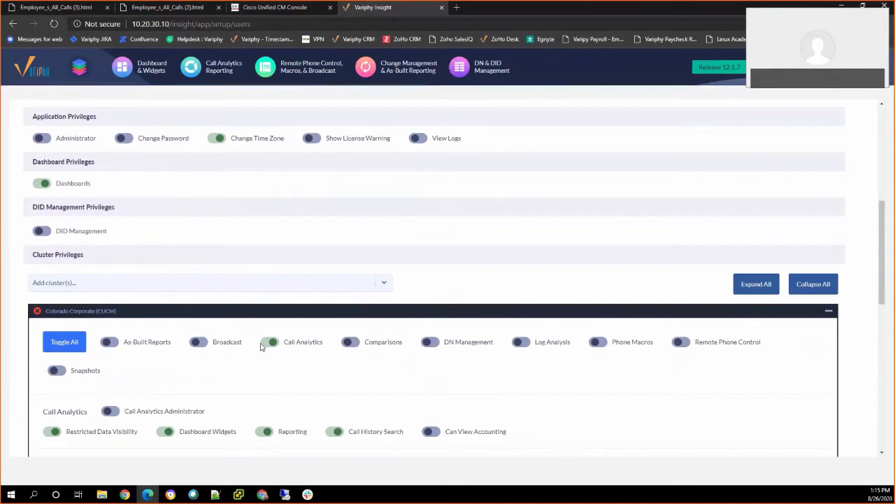
{"action": "scroll", "coordinate": [246, 344], "scroll_direction": "down", "scroll_amount": 1}
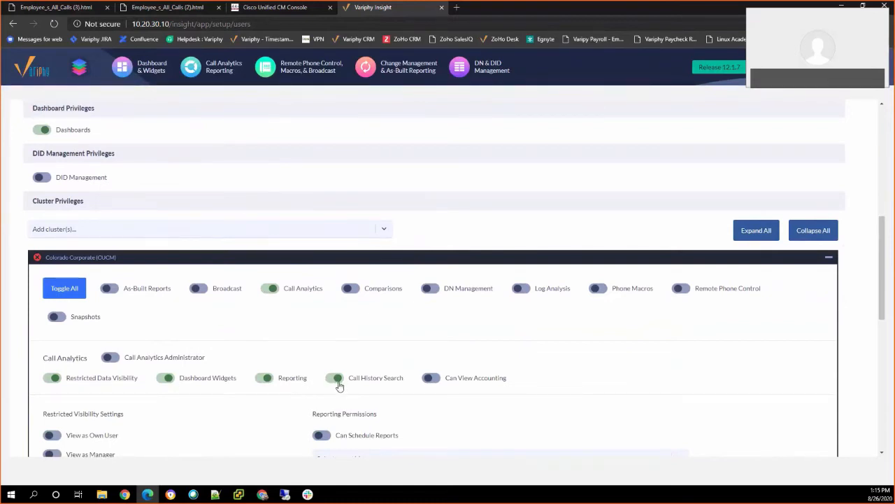
{"action": "scroll", "coordinate": [338, 386], "scroll_direction": "down", "scroll_amount": 3}
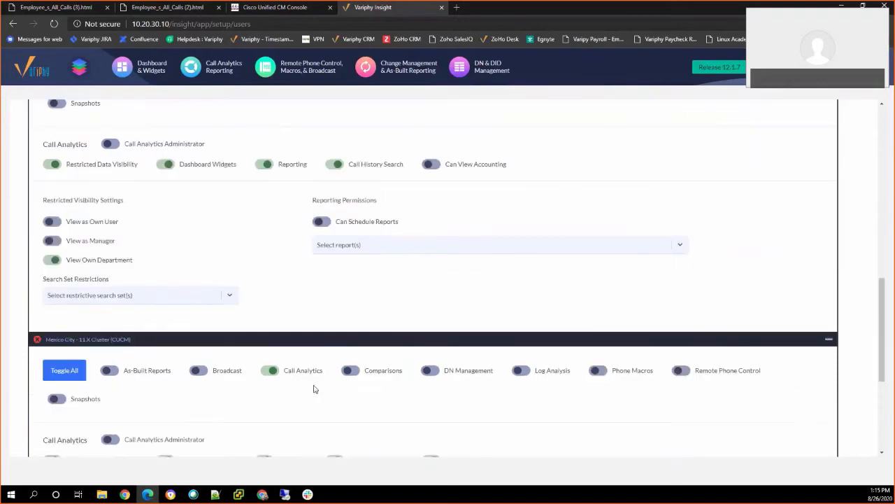
{"action": "scroll", "coordinate": [310, 382], "scroll_direction": "up", "scroll_amount": 1}
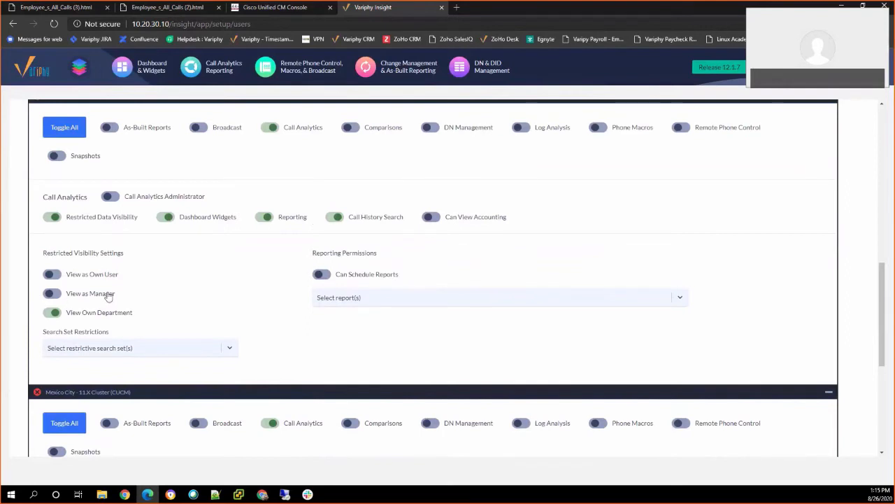
Sign in to Cisco Unified CM Administration with the administrator account.
{"action": "left_click", "coordinate": [276, 8]}
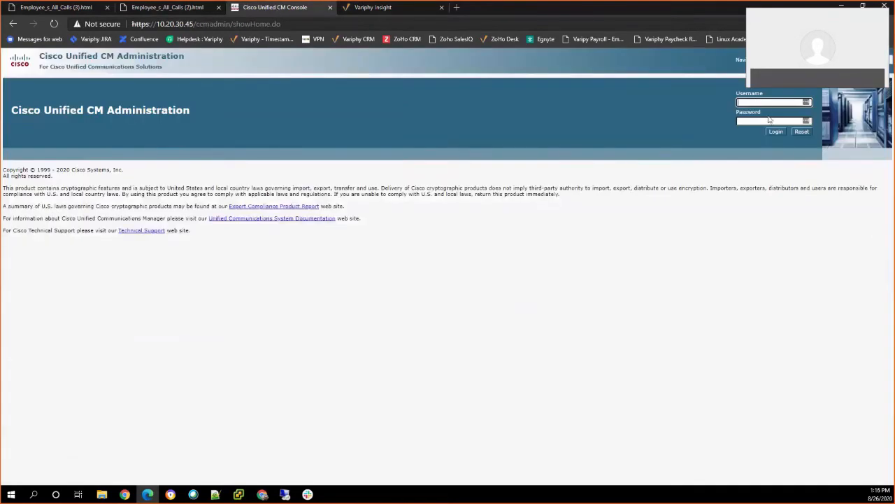
{"action": "type", "text": "CCMAdministrator"}
{"action": "left_click", "coordinate": [769, 120]}
{"action": "type", "text": "•••••••"}
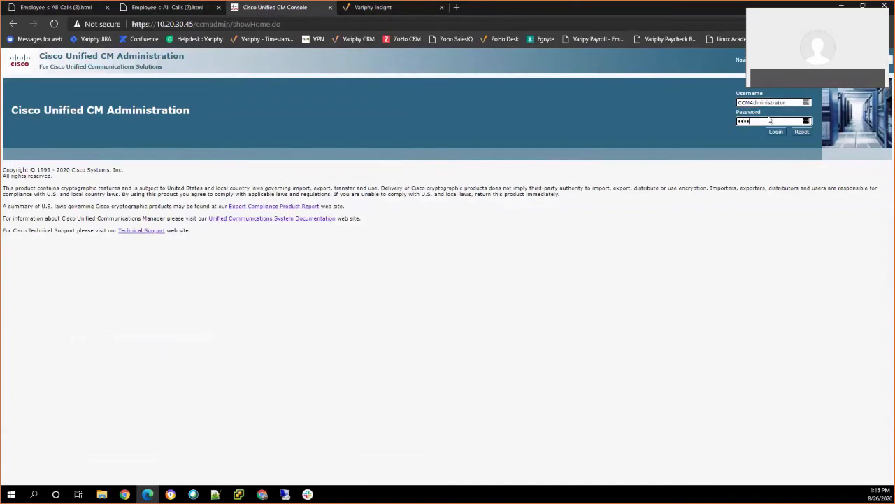
{"action": "key", "text": "Return"}
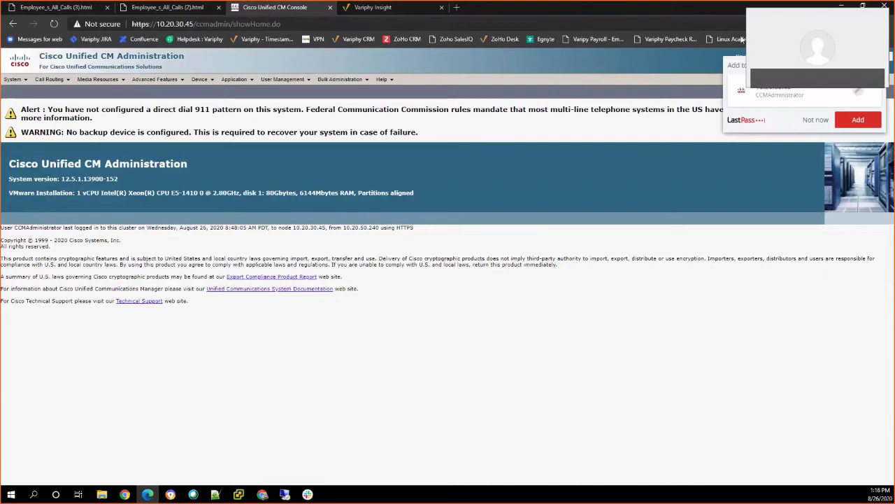
List all 34 end users under User Management > End User and select a Finance department value.
{"action": "mouse_move", "coordinate": [283, 80]}
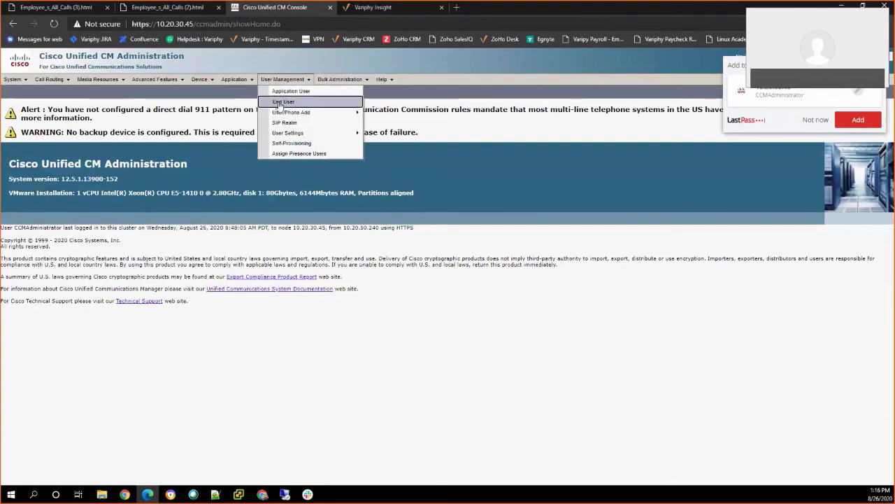
{"action": "left_click", "coordinate": [282, 101]}
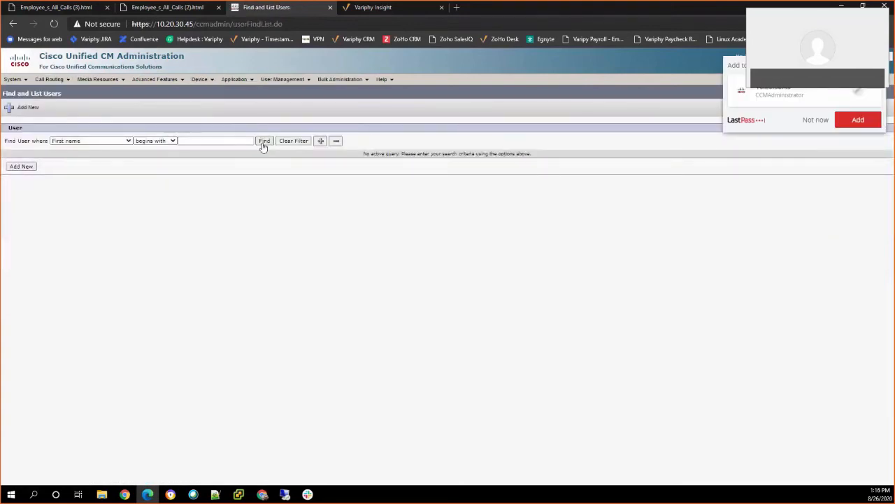
{"action": "left_click", "coordinate": [265, 143]}
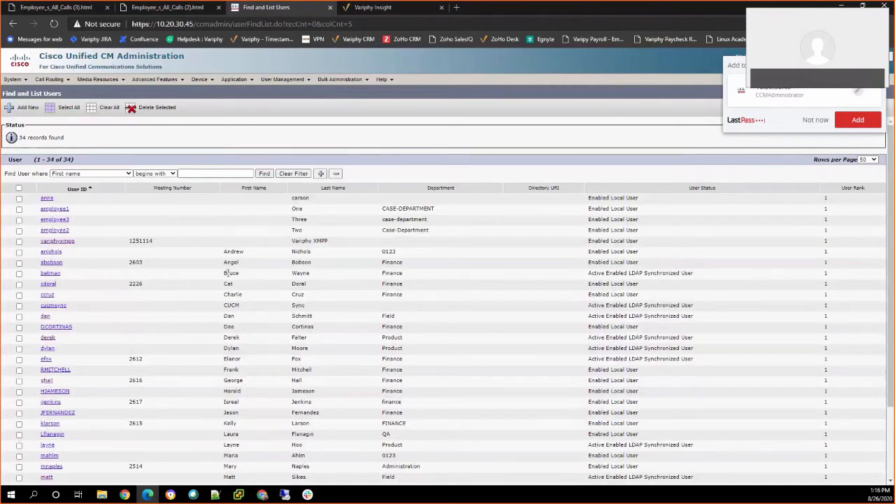
{"action": "double_click", "coordinate": [386, 273]}
{"action": "left_click", "coordinate": [357, 12]}
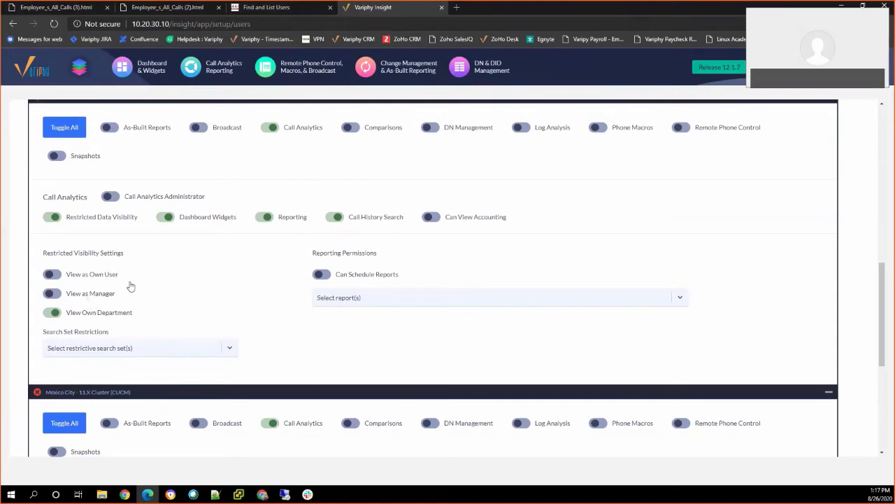
{"action": "left_click", "coordinate": [276, 7]}
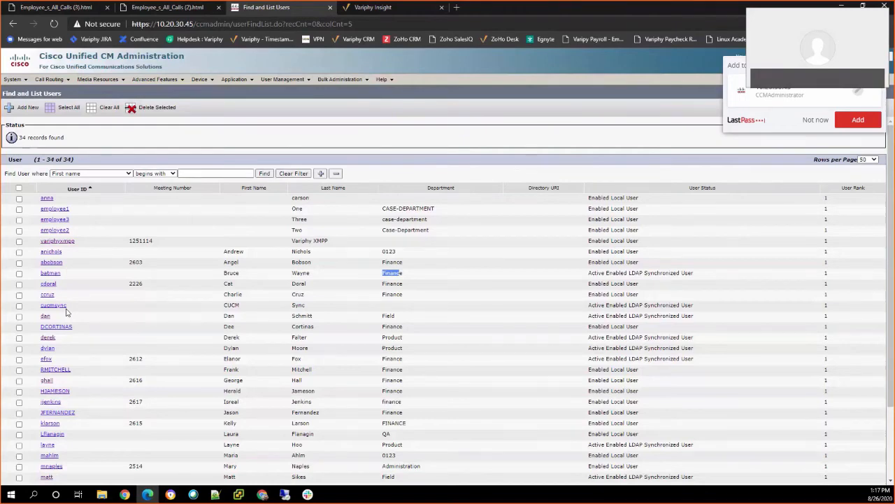
{"action": "left_click", "coordinate": [373, 8]}
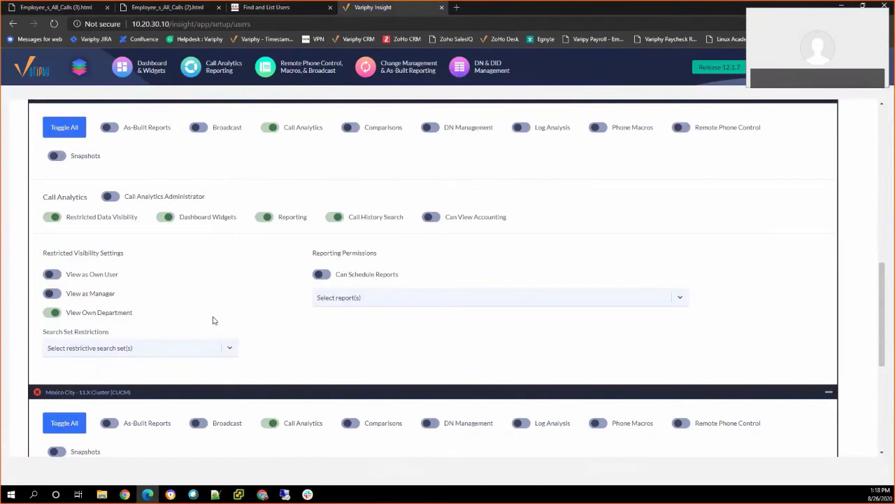
{"action": "scroll", "coordinate": [216, 316], "scroll_direction": "up", "scroll_amount": 1}
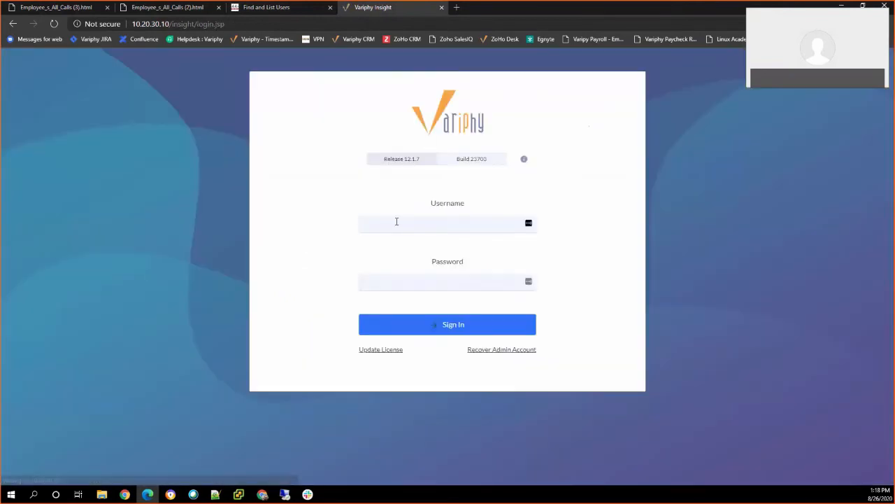
Sign in to Variphy Insight with the restricted end user's credentials, declining to save the password.
{"action": "left_click", "coordinate": [396, 221]}
{"action": "key", "text": "Tab"}
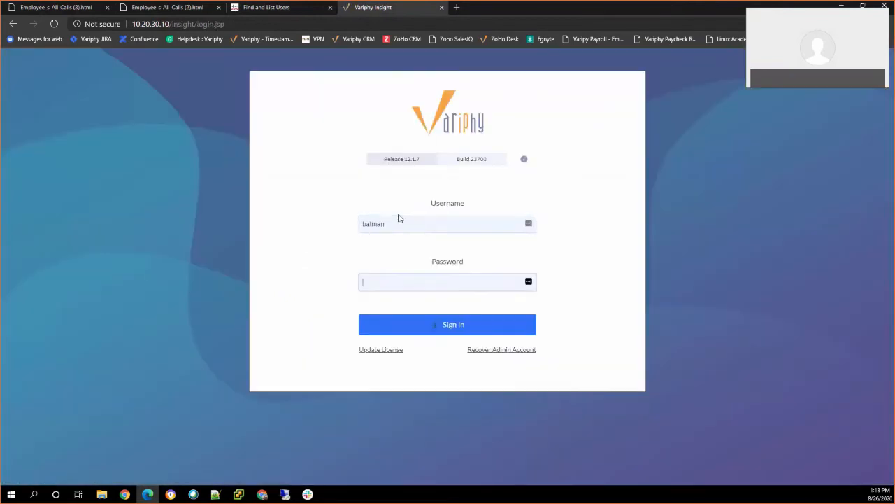
{"action": "type", "text": "*******"}
{"action": "key", "text": "Return"}
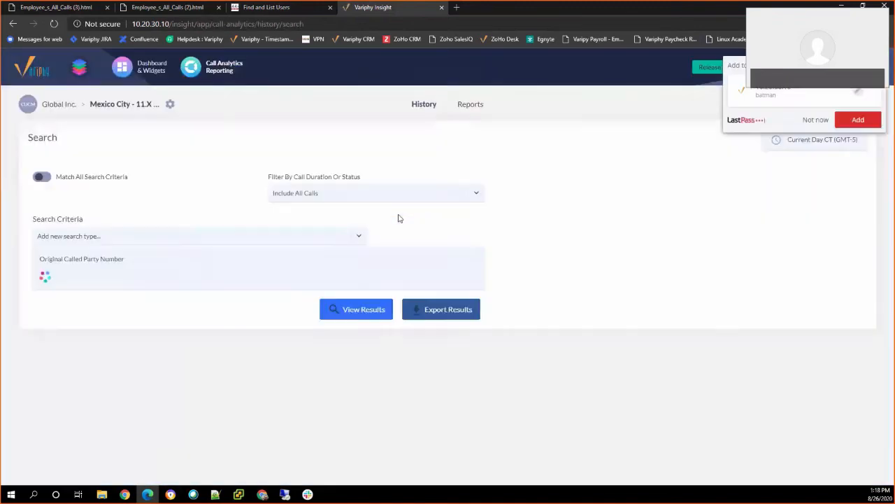
{"action": "left_click", "coordinate": [811, 119]}
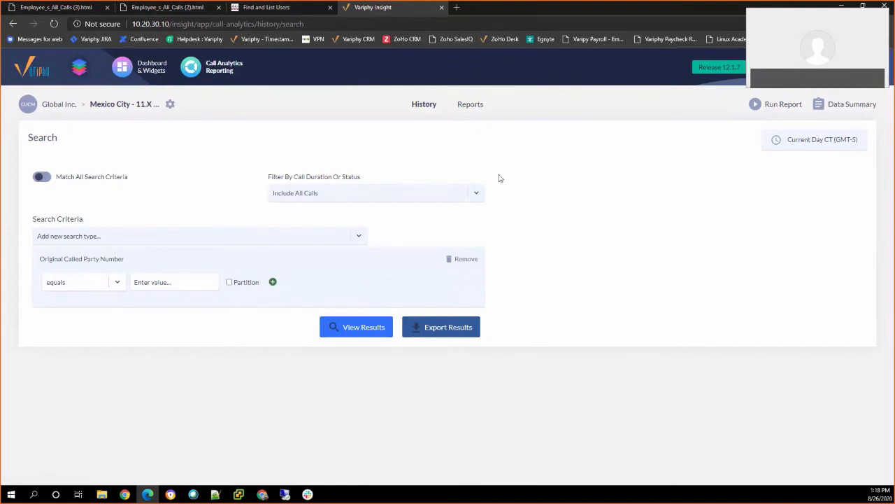
Switch to the Colorado Corporate cluster and set the original called number to contain XXXX.
{"action": "left_click", "coordinate": [170, 105]}
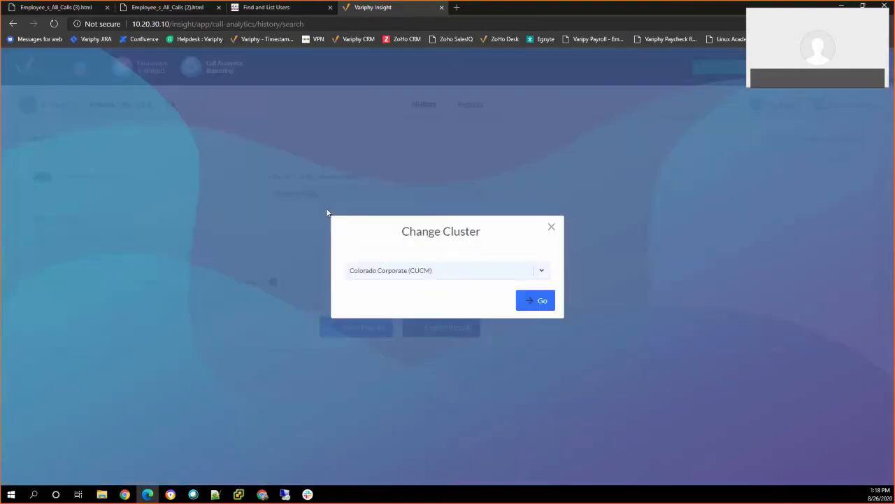
{"action": "left_click", "coordinate": [535, 300]}
{"action": "left_click", "coordinate": [150, 284]}
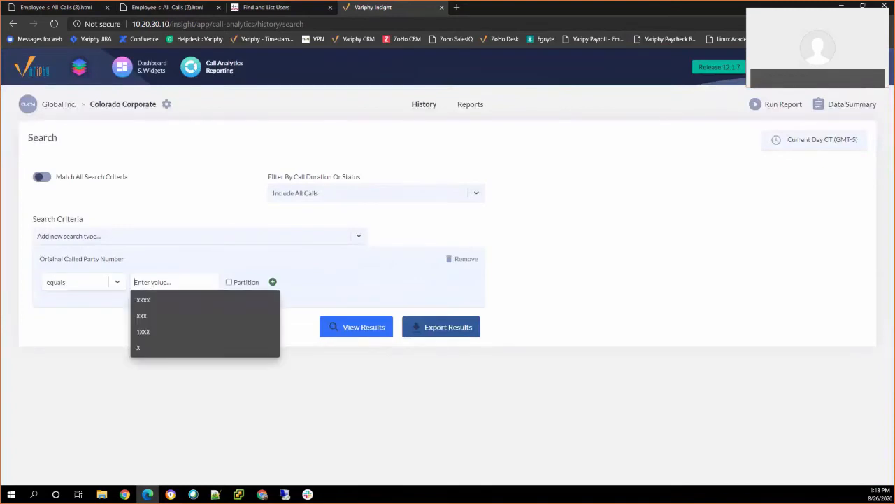
{"action": "type", "text": "xXXX"}
{"action": "left_click", "coordinate": [77, 282]}
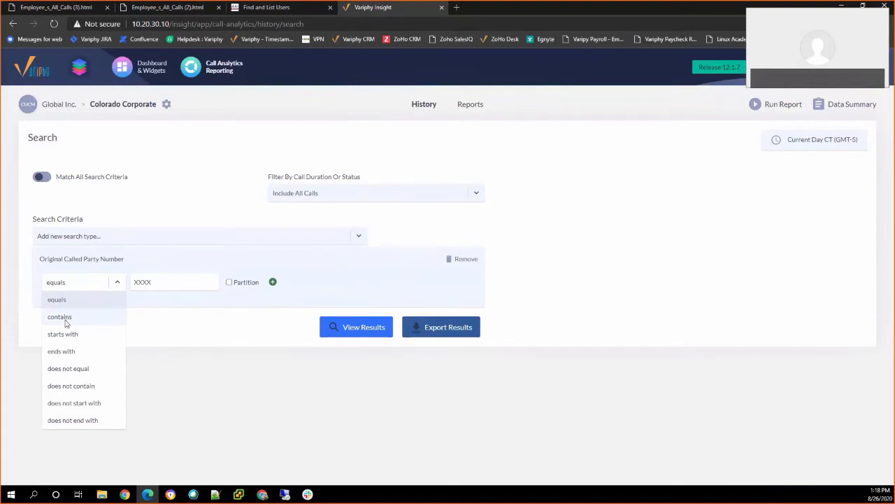
{"action": "left_click", "coordinate": [67, 321]}
Limit the search window to Previous 30 Days and view the results.
{"action": "left_click", "coordinate": [796, 141]}
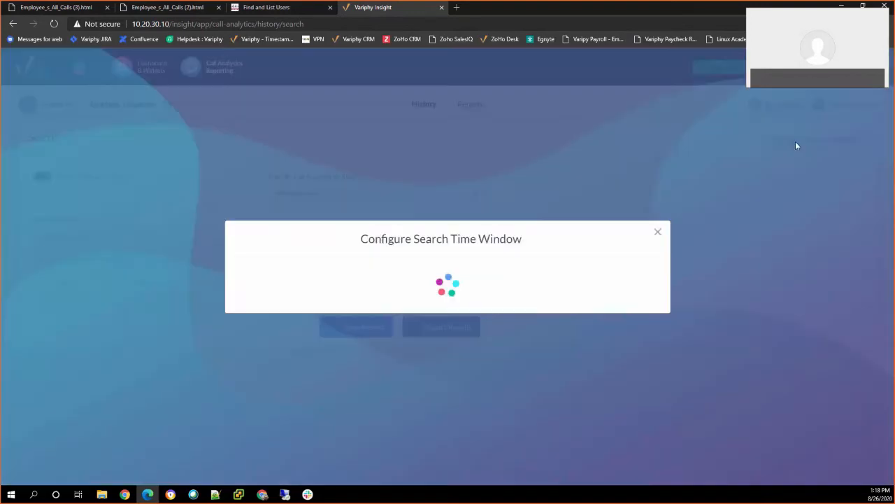
{"action": "left_click", "coordinate": [367, 242]}
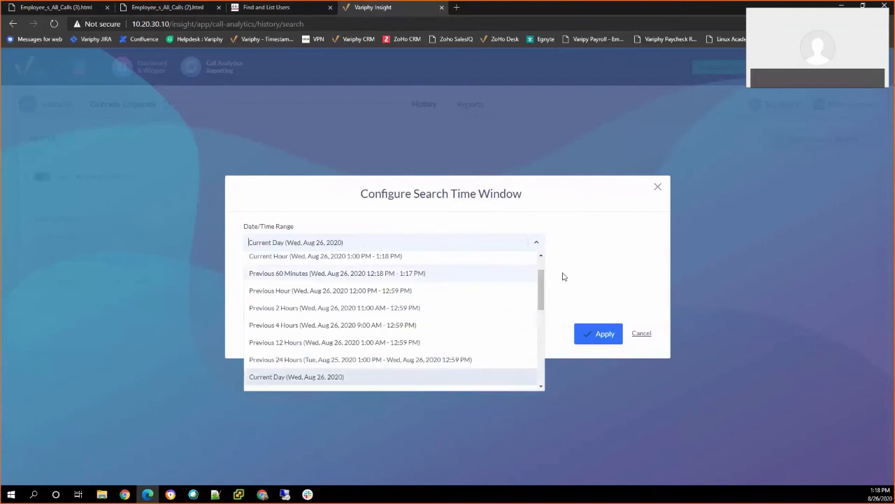
{"action": "scroll", "coordinate": [333, 335], "scroll_direction": "down", "scroll_amount": 5}
{"action": "left_click", "coordinate": [332, 335]}
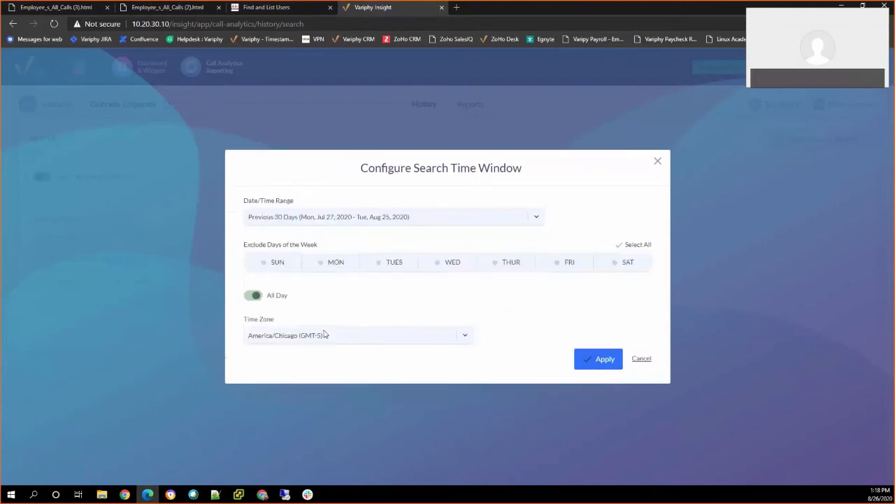
{"action": "left_click", "coordinate": [589, 356]}
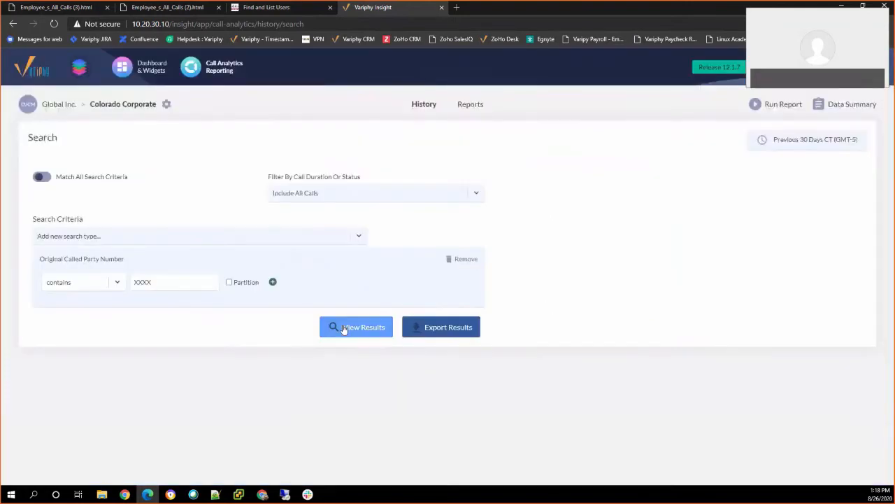
{"action": "left_click", "coordinate": [343, 328]}
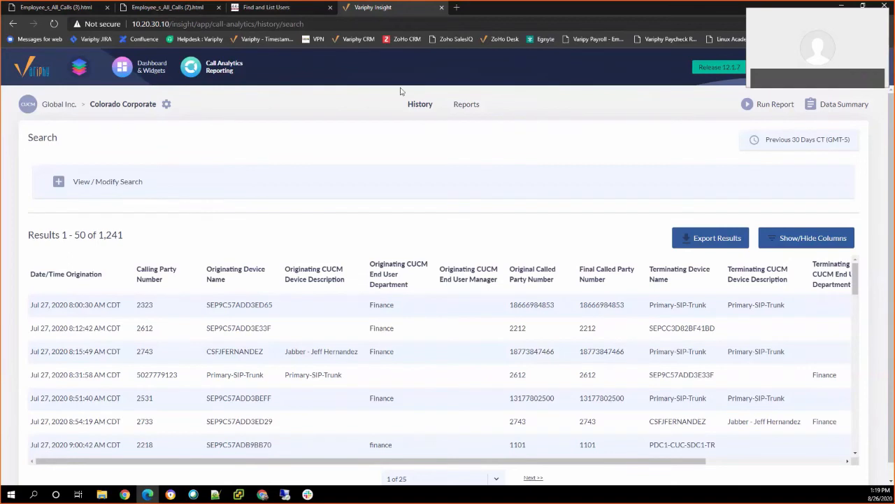
Select calling number 2323 in the first result row.
{"action": "left_click_drag", "start_coordinate": [137, 303], "coordinate": [153, 308]}
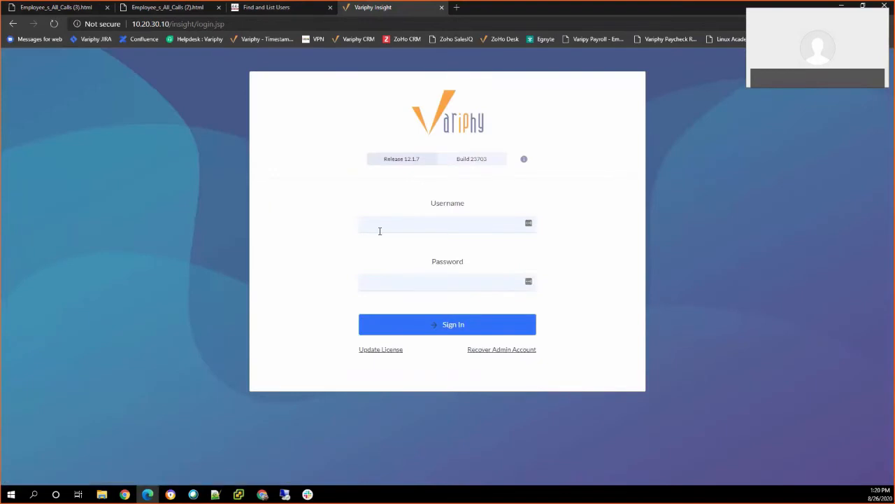
Sign in with the administrator account, declining to save the password in the browser.
{"action": "left_click", "coordinate": [386, 225]}
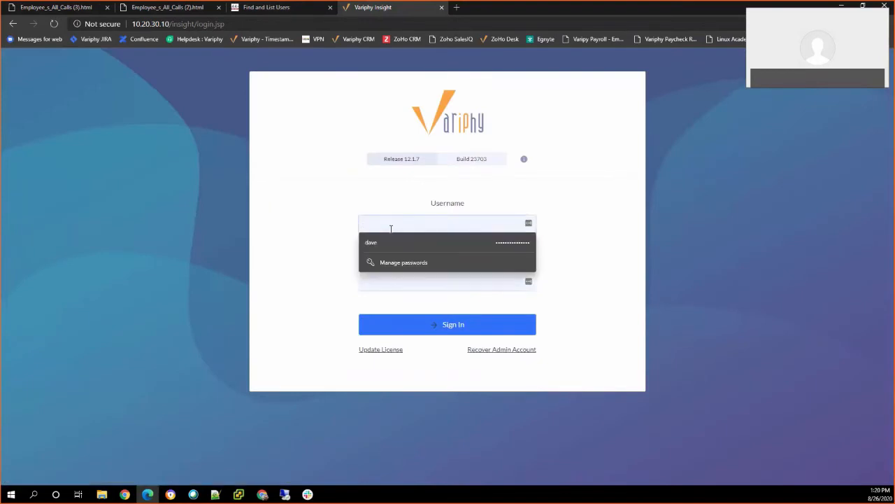
{"action": "type", "text": "dan"}
{"action": "key", "text": "Tab"}
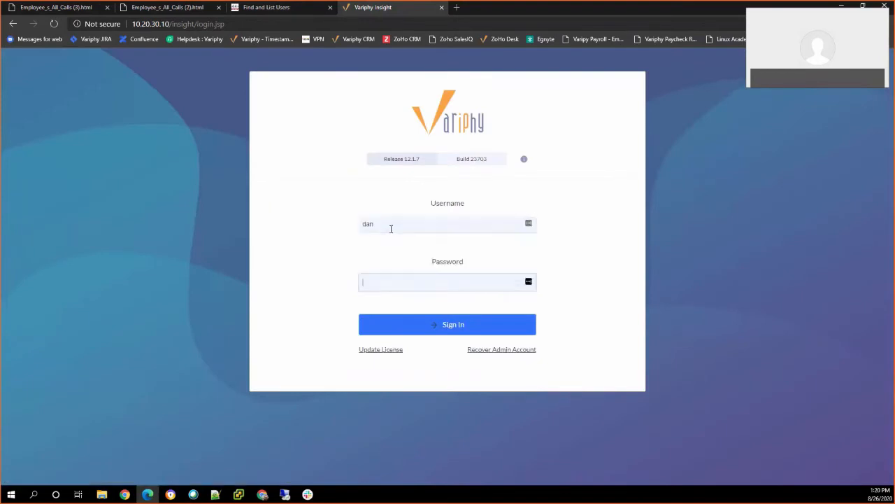
{"action": "type", "text": "•••••••••"}
{"action": "key", "text": "Return"}
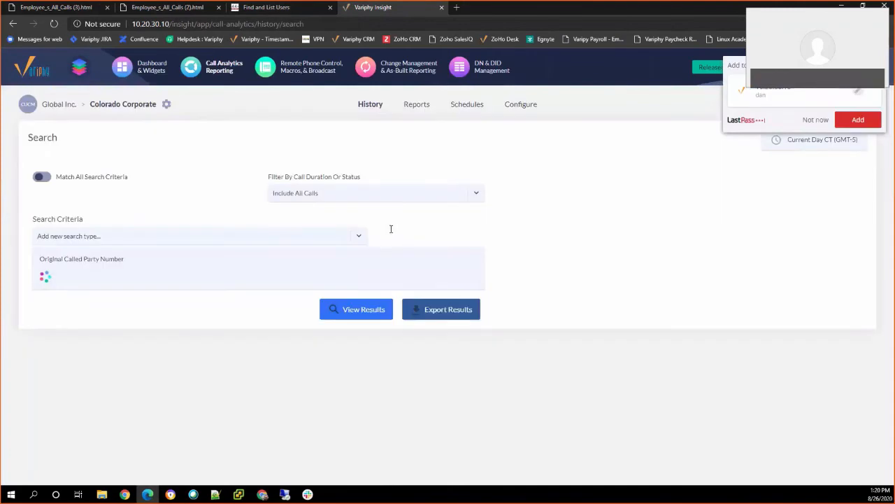
{"action": "left_click", "coordinate": [816, 121]}
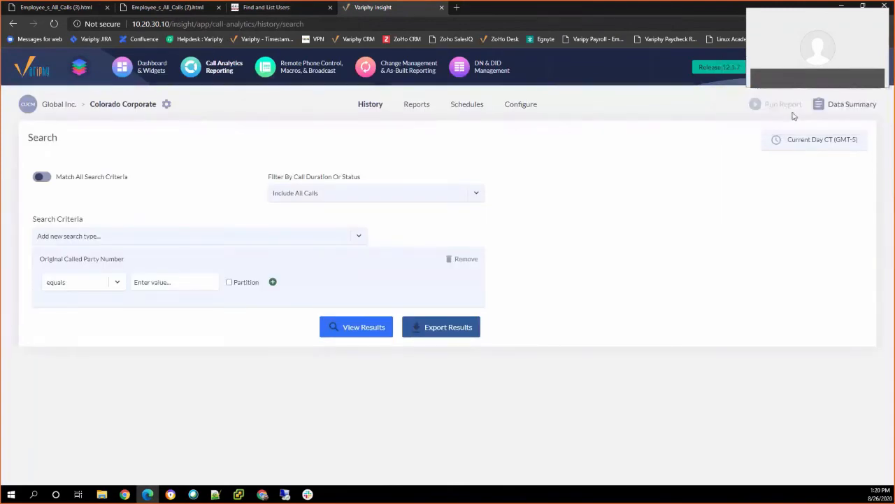
{"action": "mouse_move", "coordinate": [851, 69]}
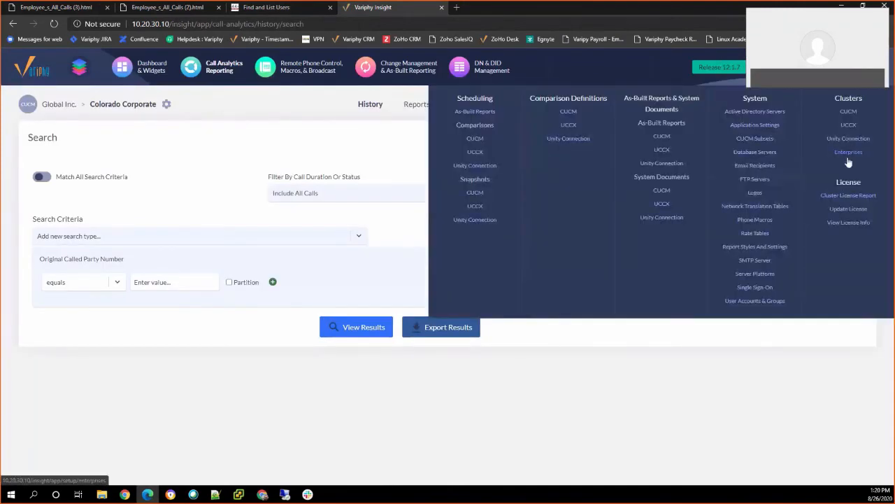
Open User Accounts & Groups and locate the finance employee's account.
{"action": "left_click", "coordinate": [777, 302]}
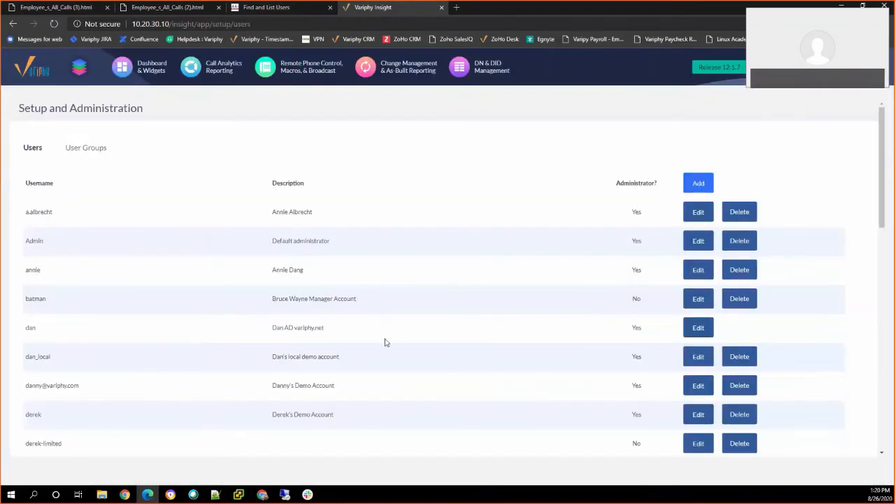
{"action": "scroll", "coordinate": [386, 341], "scroll_direction": "down", "scroll_amount": 2}
{"action": "scroll", "coordinate": [383, 342], "scroll_direction": "down", "scroll_amount": 1}
{"action": "scroll", "coordinate": [382, 342], "scroll_direction": "down", "scroll_amount": 1}
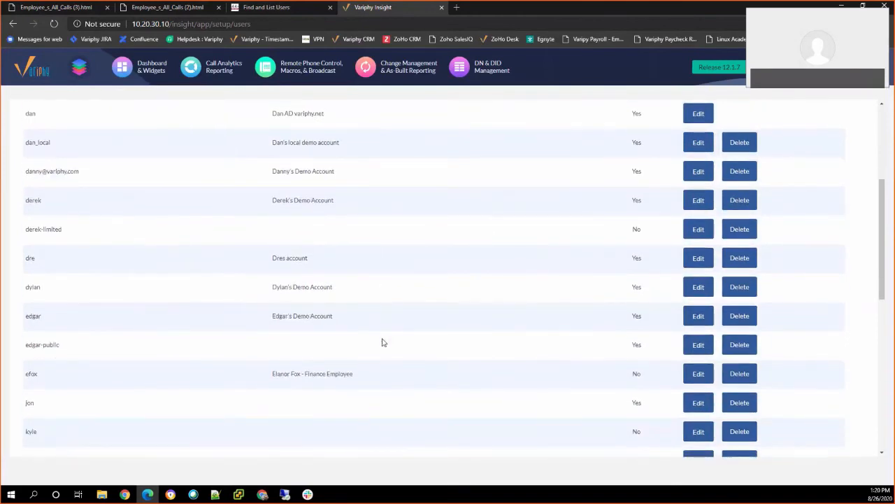
{"action": "scroll", "coordinate": [288, 358], "scroll_direction": "up", "scroll_amount": 1}
{"action": "scroll", "coordinate": [286, 355], "scroll_direction": "up", "scroll_amount": 3}
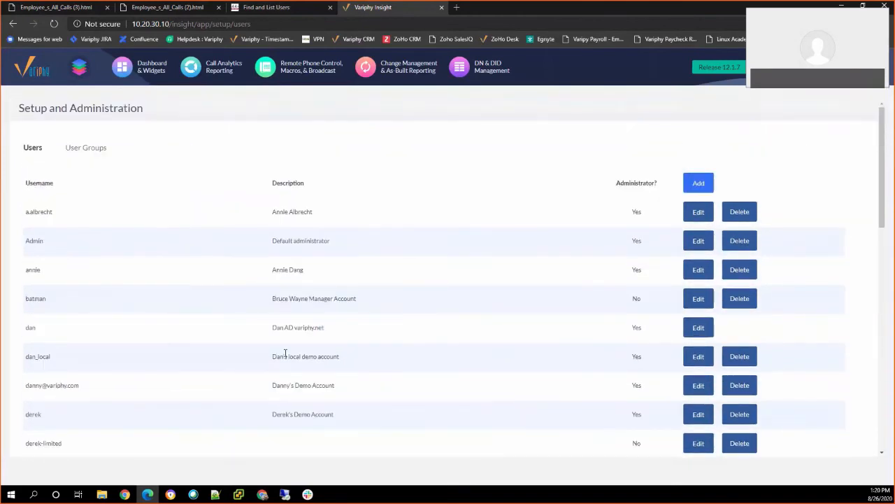
{"action": "scroll", "coordinate": [116, 245], "scroll_direction": "down", "scroll_amount": 3}
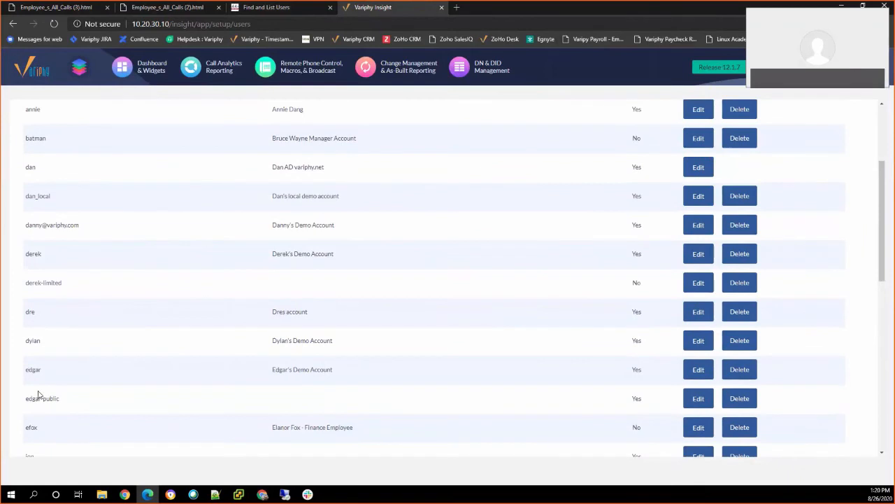
Check the employee's Assigned Groups include Variphy.net Employees, then close without saving.
{"action": "left_click", "coordinate": [697, 427]}
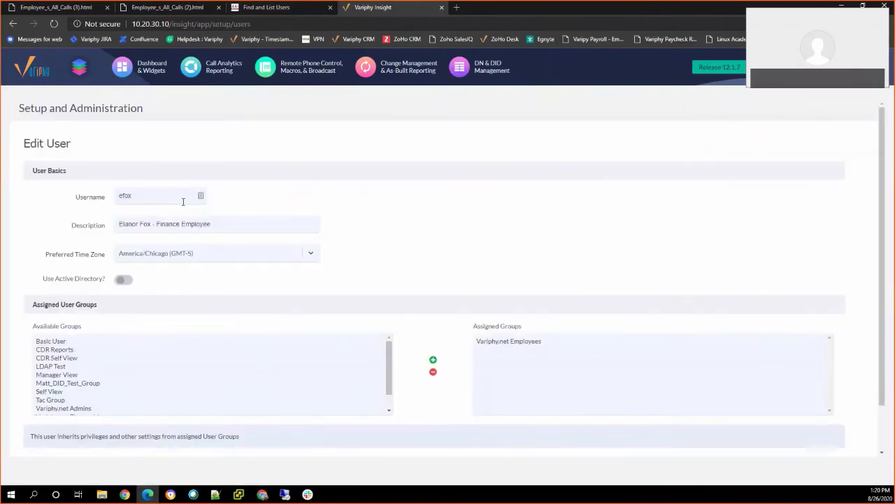
{"action": "scroll", "coordinate": [225, 280], "scroll_direction": "down", "scroll_amount": 1}
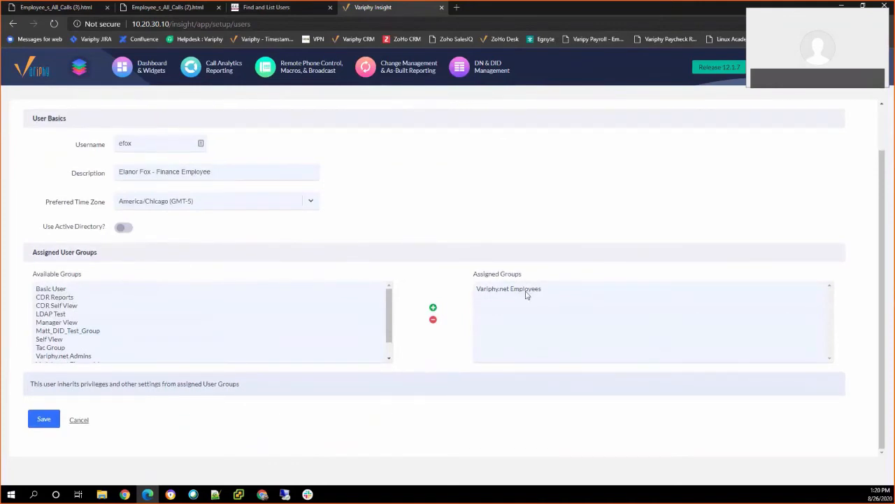
{"action": "left_click", "coordinate": [79, 419]}
{"action": "scroll", "coordinate": [104, 168], "scroll_direction": "up", "scroll_amount": 5}
Show the User Groups list and edit the Variphy.net Employees group.
{"action": "left_click", "coordinate": [85, 148]}
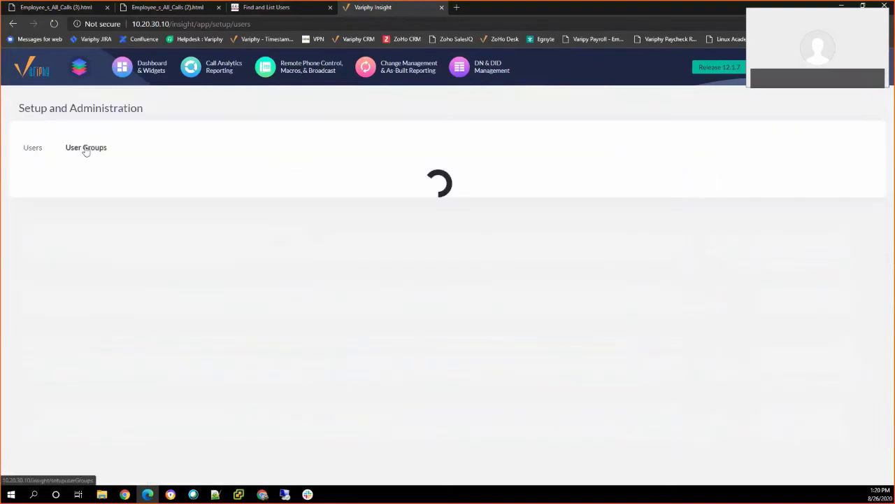
{"action": "scroll", "coordinate": [119, 231], "scroll_direction": "down", "scroll_amount": 3}
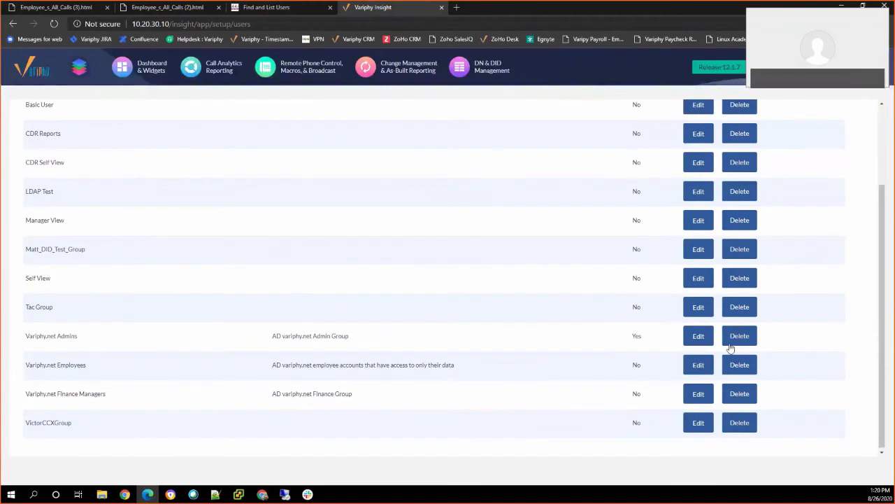
{"action": "left_click", "coordinate": [697, 365]}
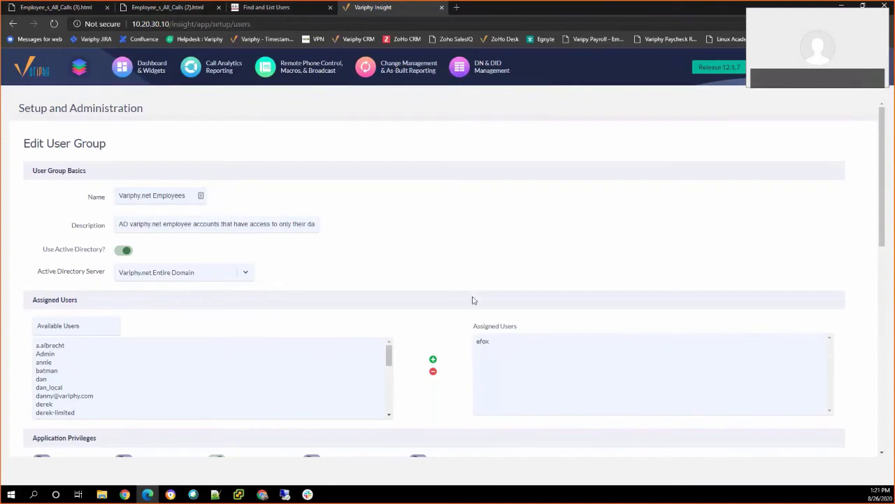
{"action": "scroll", "coordinate": [472, 300], "scroll_direction": "down", "scroll_amount": 3}
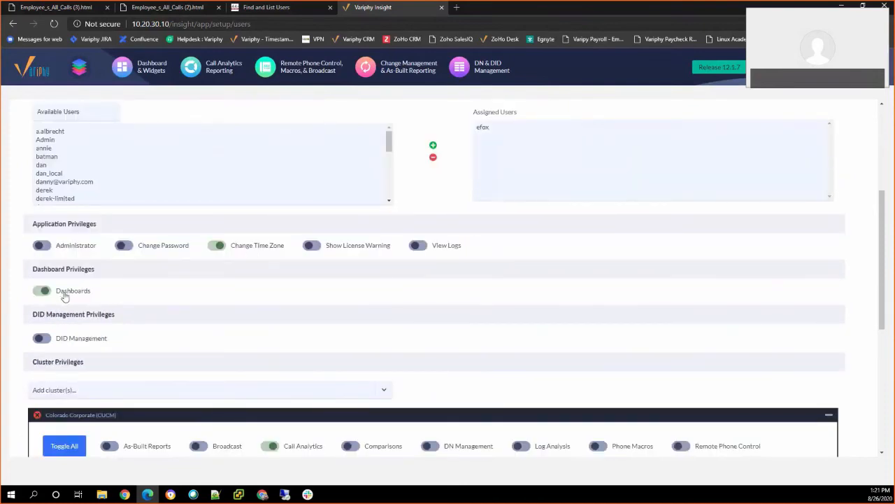
{"action": "scroll", "coordinate": [70, 301], "scroll_direction": "down", "scroll_amount": 2}
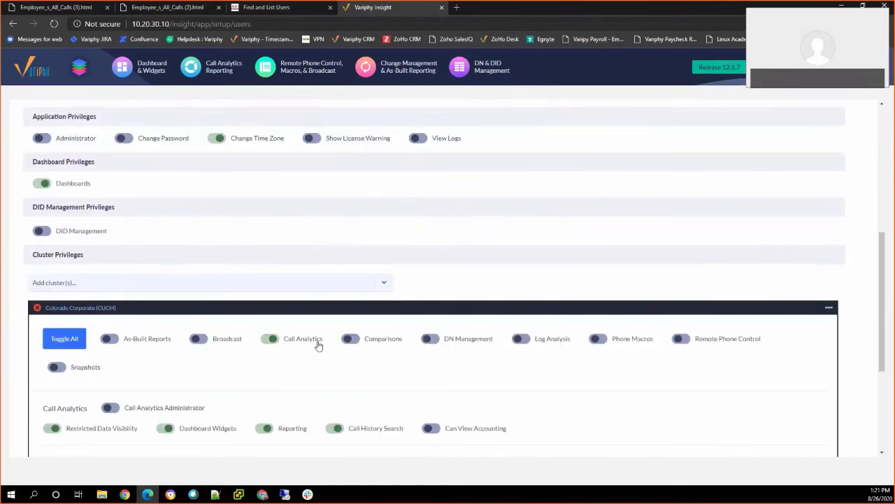
{"action": "scroll", "coordinate": [317, 346], "scroll_direction": "down", "scroll_amount": 3}
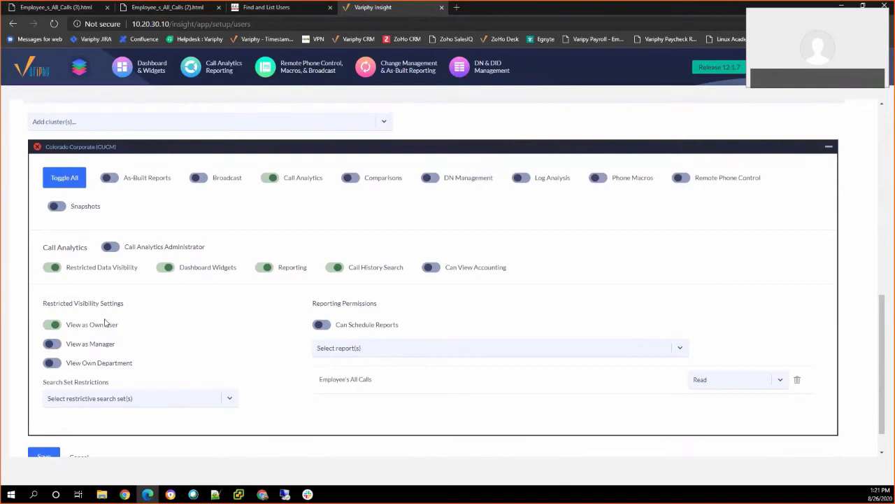
{"action": "scroll", "coordinate": [119, 308], "scroll_direction": "up", "scroll_amount": 10}
{"action": "scroll", "coordinate": [116, 298], "scroll_direction": "down", "scroll_amount": 5}
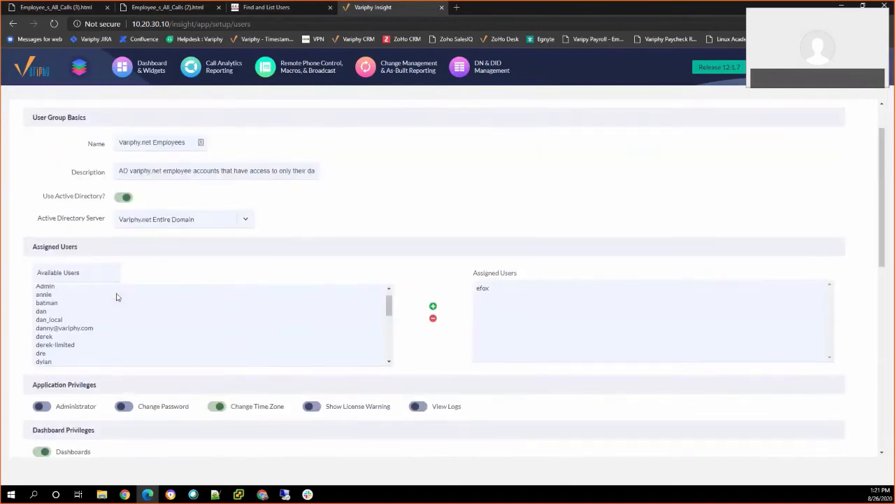
{"action": "scroll", "coordinate": [408, 341], "scroll_direction": "down", "scroll_amount": 1}
{"action": "scroll", "coordinate": [409, 341], "scroll_direction": "down", "scroll_amount": 2}
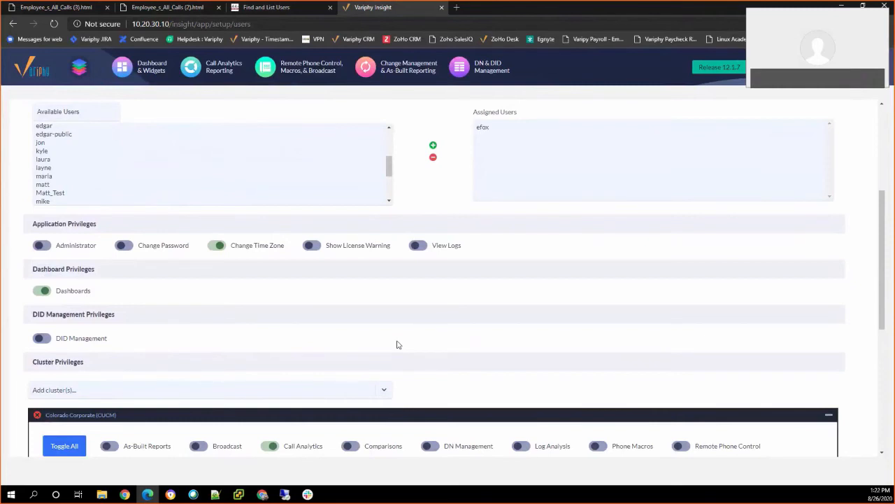
{"action": "scroll", "coordinate": [334, 376], "scroll_direction": "down", "scroll_amount": 4}
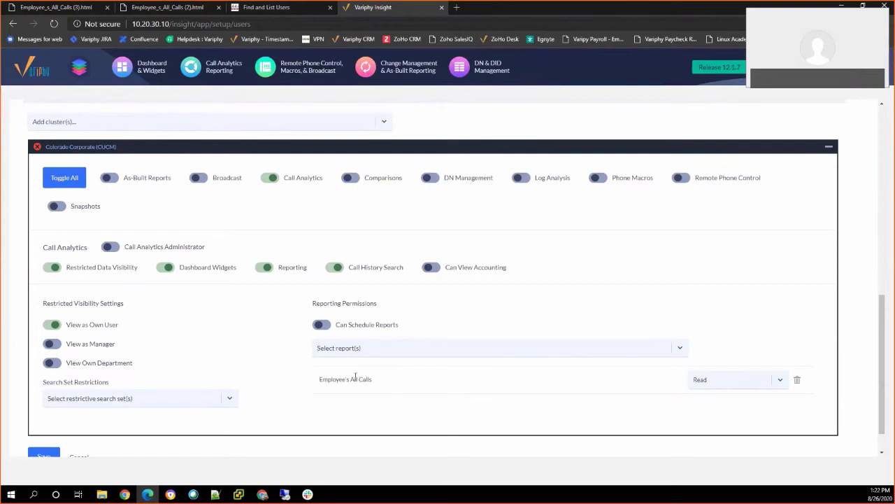
{"action": "scroll", "coordinate": [356, 378], "scroll_direction": "up", "scroll_amount": 10}
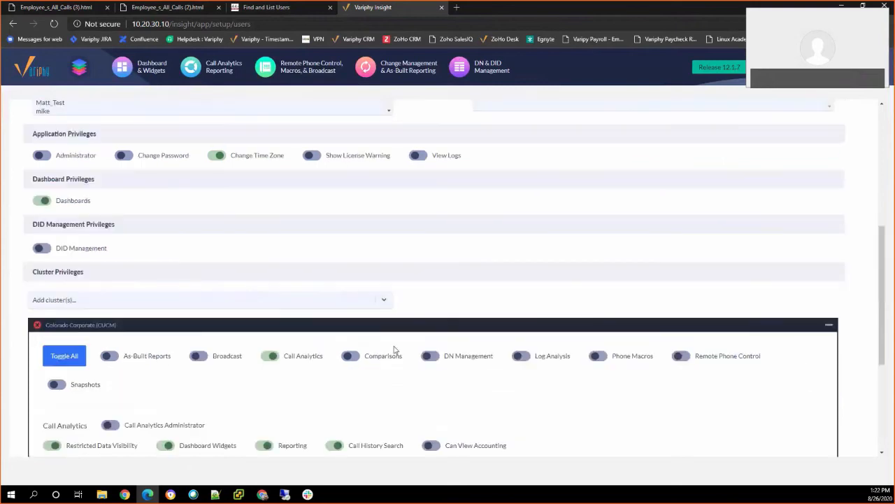
{"action": "left_click", "coordinate": [205, 71]}
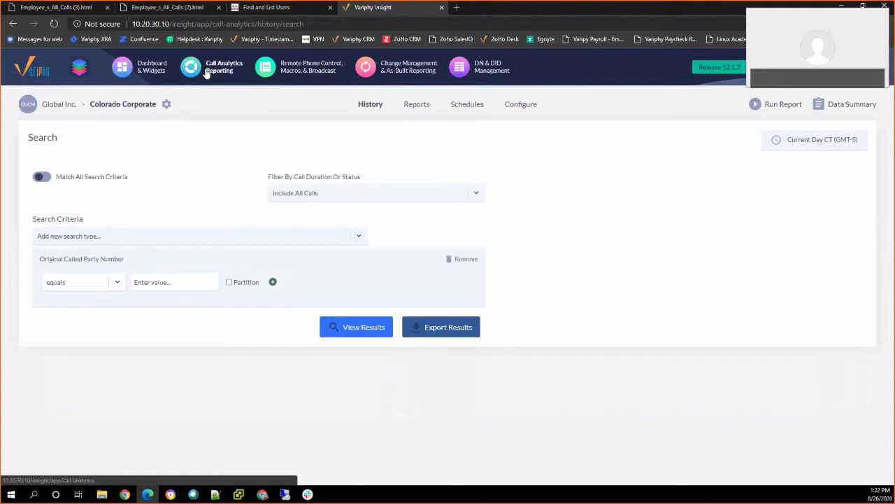
{"action": "left_click", "coordinate": [413, 105]}
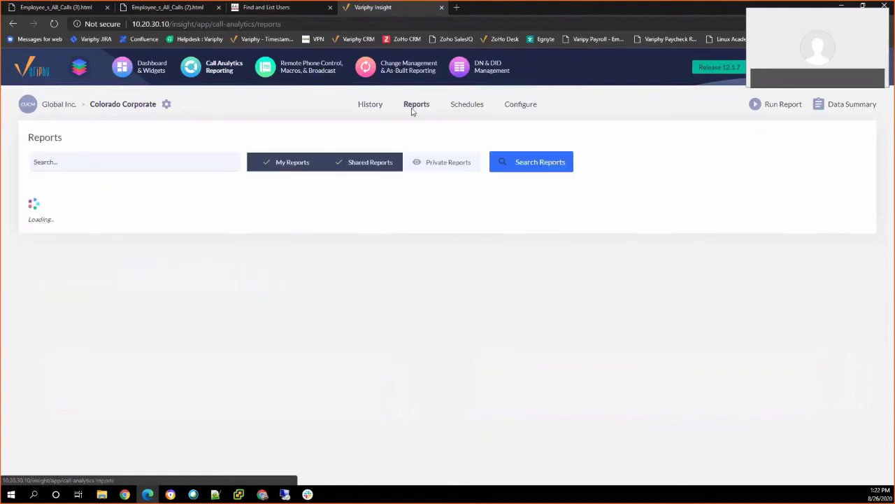
{"action": "left_click", "coordinate": [49, 219]}
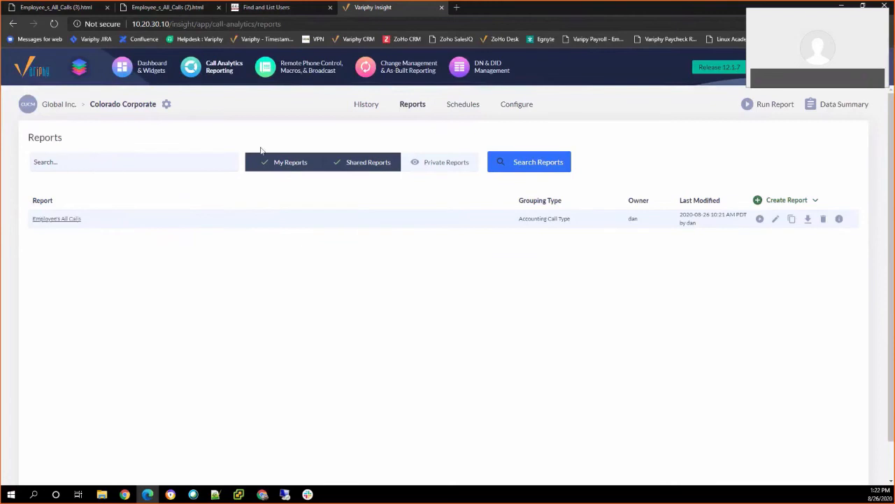
{"action": "mouse_move", "coordinate": [761, 208]}
{"action": "left_click", "coordinate": [776, 221]}
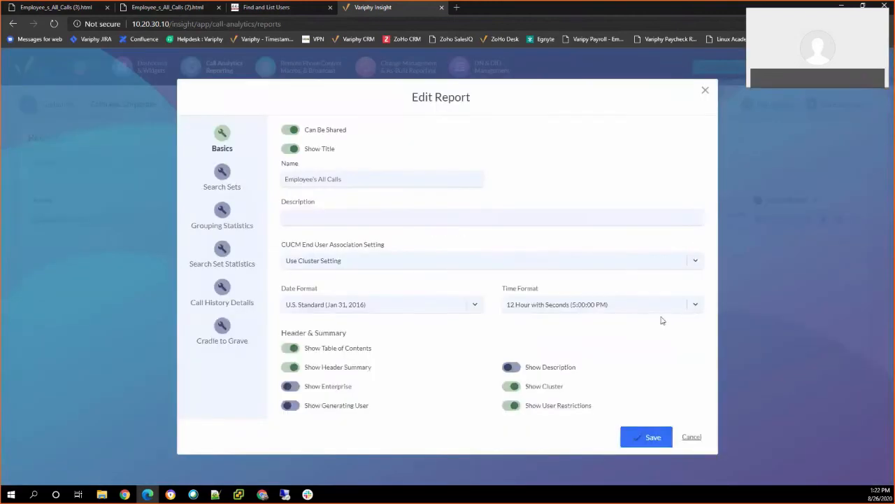
{"action": "left_click", "coordinate": [222, 173]}
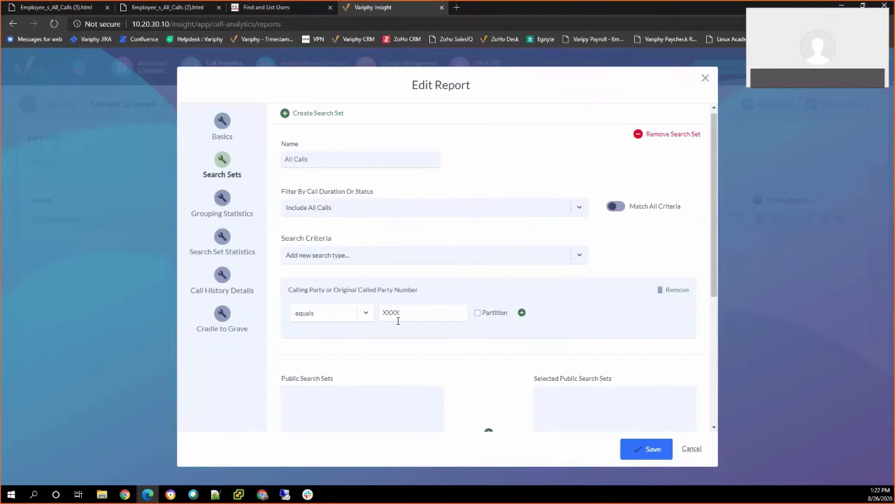
{"action": "left_click", "coordinate": [222, 129]}
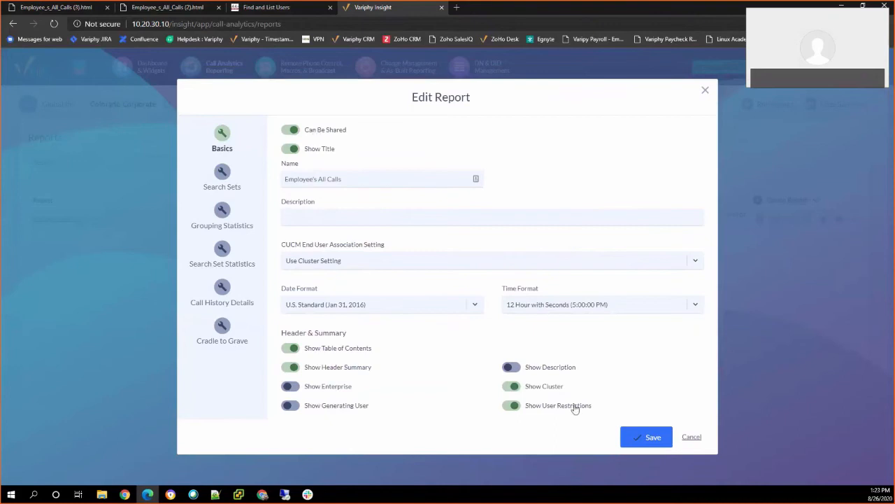
{"action": "left_click", "coordinate": [693, 438]}
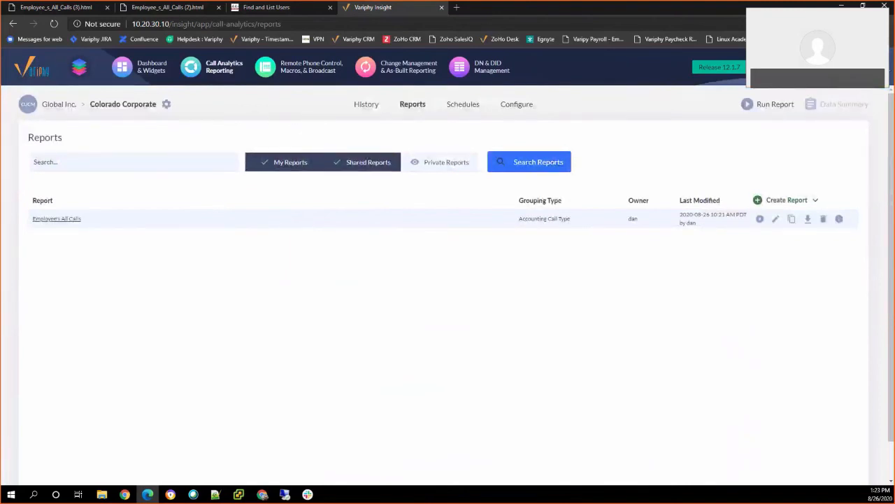
Reopen the Variphy.net Employees group from User Accounts & Groups and review its cluster permissions.
{"action": "left_click", "coordinate": [872, 68]}
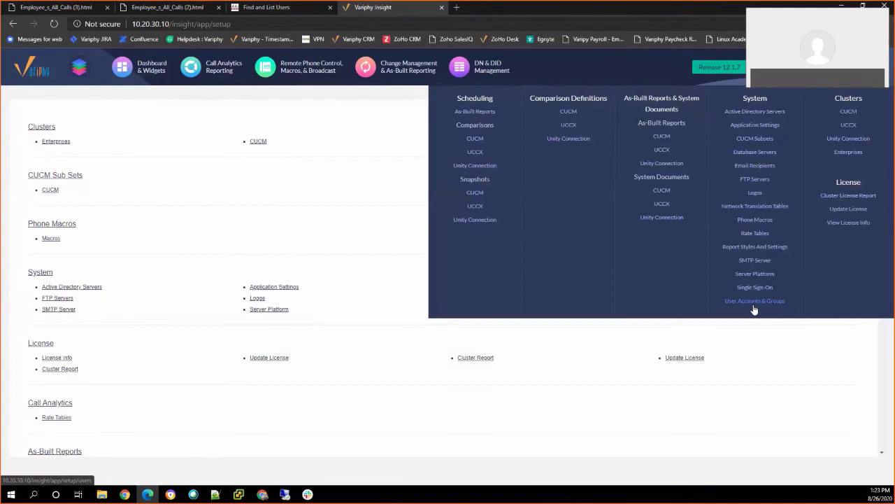
{"action": "left_click", "coordinate": [754, 302]}
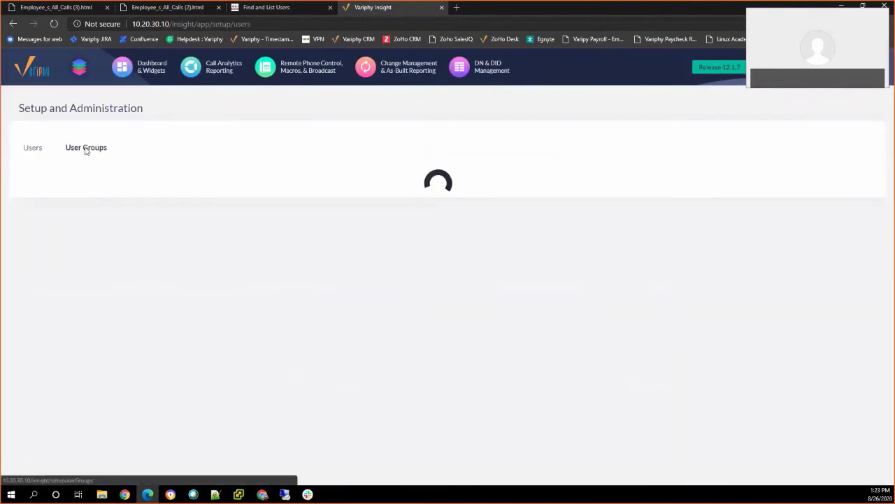
{"action": "left_click", "coordinate": [85, 150]}
{"action": "scroll", "coordinate": [416, 302], "scroll_direction": "down", "scroll_amount": 5}
{"action": "left_click", "coordinate": [697, 367]}
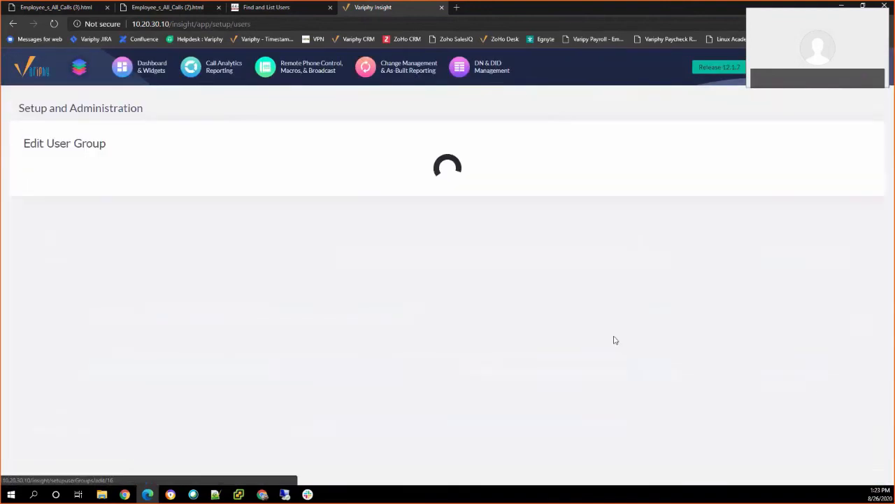
{"action": "scroll", "coordinate": [460, 296], "scroll_direction": "down", "scroll_amount": 5}
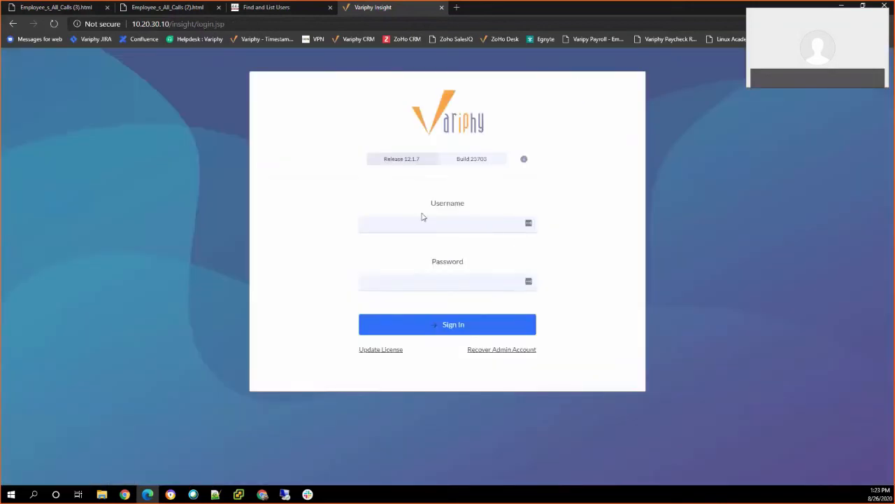
Sign in with the AD employee's username and password, declining to save the password.
{"action": "left_click", "coordinate": [408, 222]}
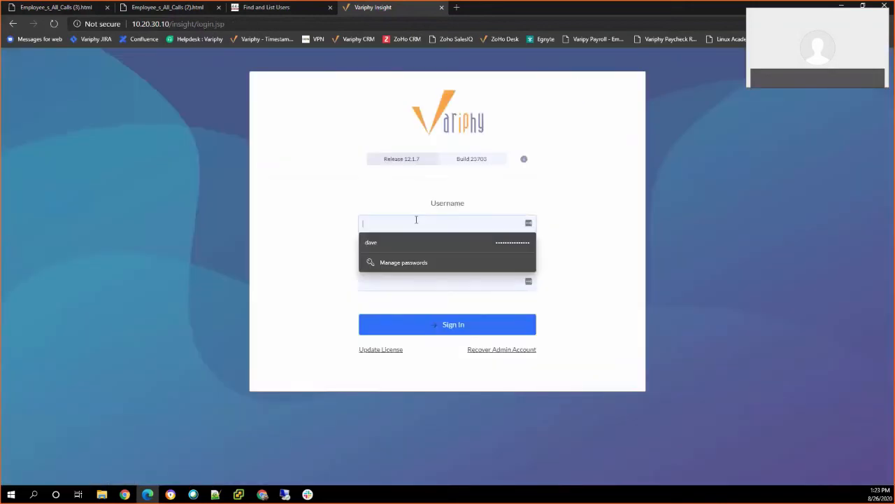
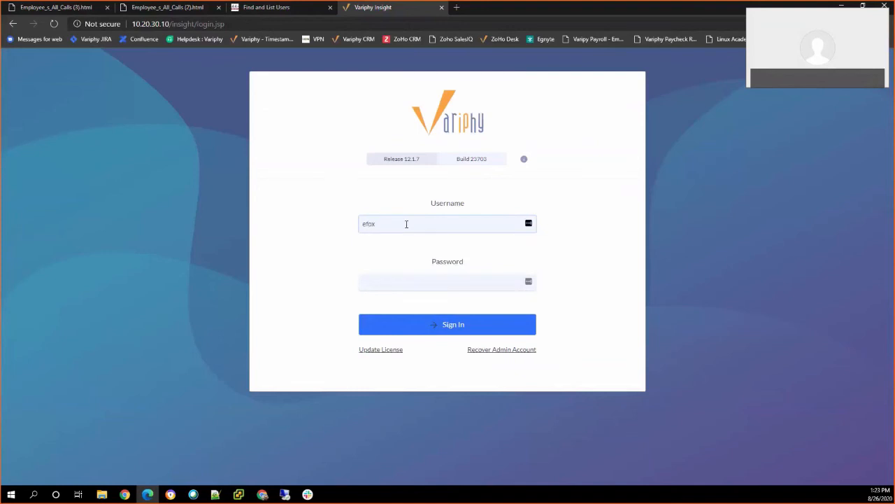
{"action": "key", "text": "Tab"}
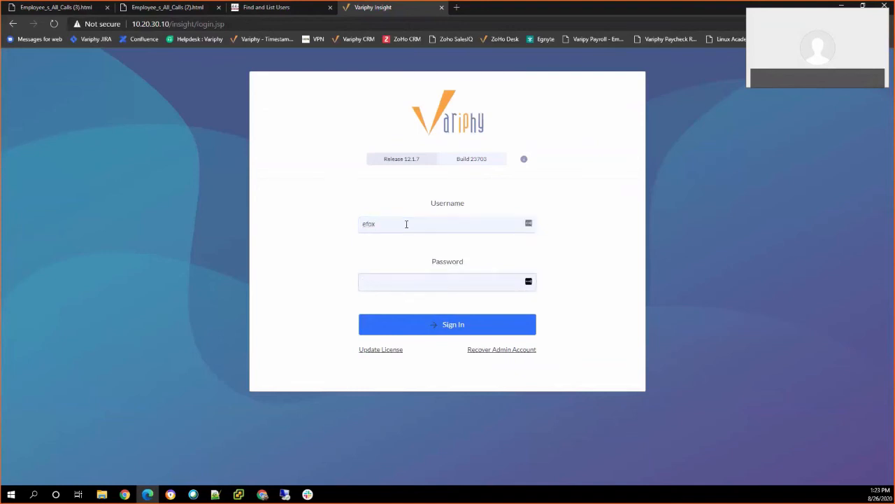
{"action": "type", "text": "*******"}
{"action": "key", "text": "Return"}
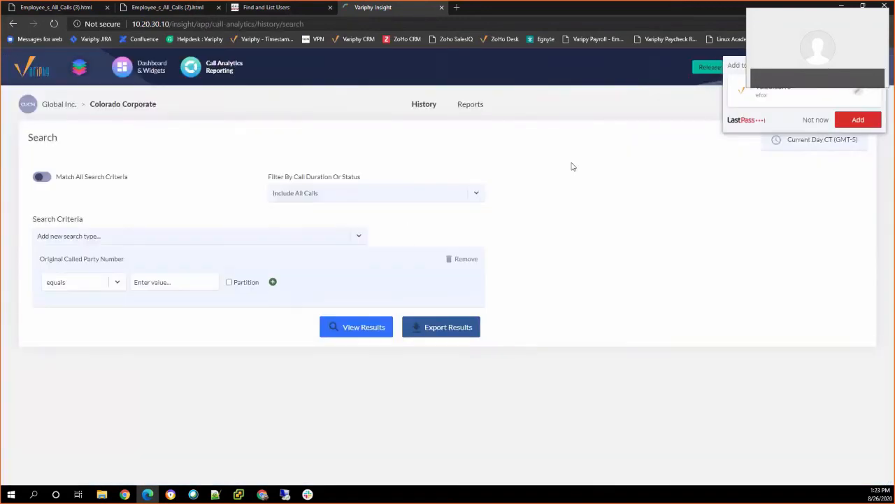
{"action": "left_click", "coordinate": [810, 121]}
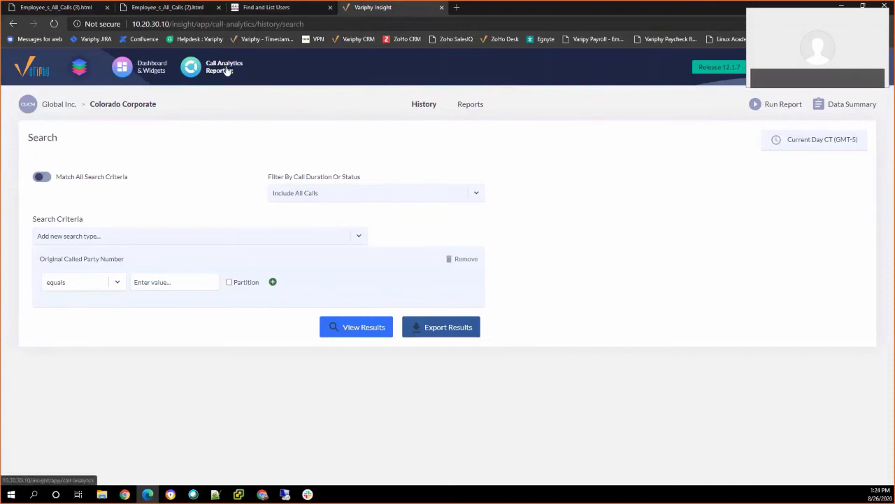
Show the employee's Reports list containing dan's Employee's All Calls report, with no edit or delete options.
{"action": "left_click", "coordinate": [476, 105]}
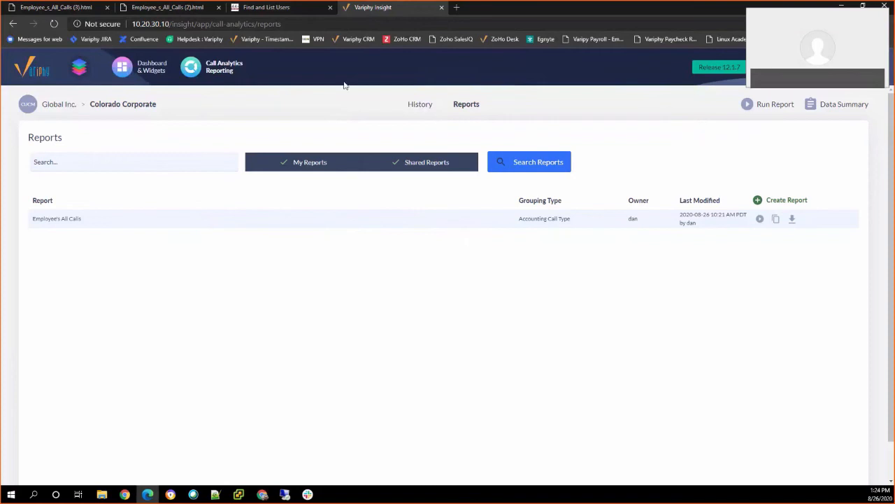
Switch to Employee_s_All_Calls (2).html and inspect its search criteria and called number 2612.
{"action": "left_click", "coordinate": [158, 8]}
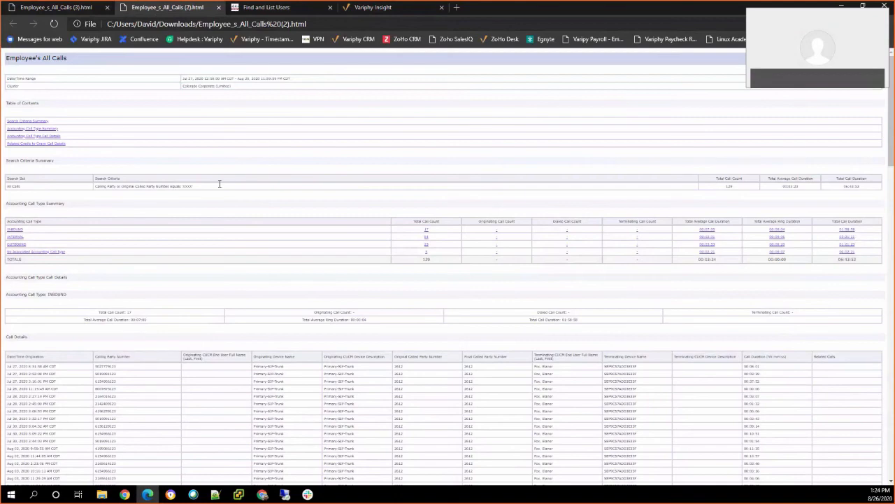
{"action": "left_click_drag", "start_coordinate": [219, 185], "coordinate": [160, 186]}
{"action": "double_click", "coordinate": [397, 366]}
Review the INTERNAL and then OUTBOUND call details for extension 2612.
{"action": "scroll", "coordinate": [371, 363], "scroll_direction": "down", "scroll_amount": 1}
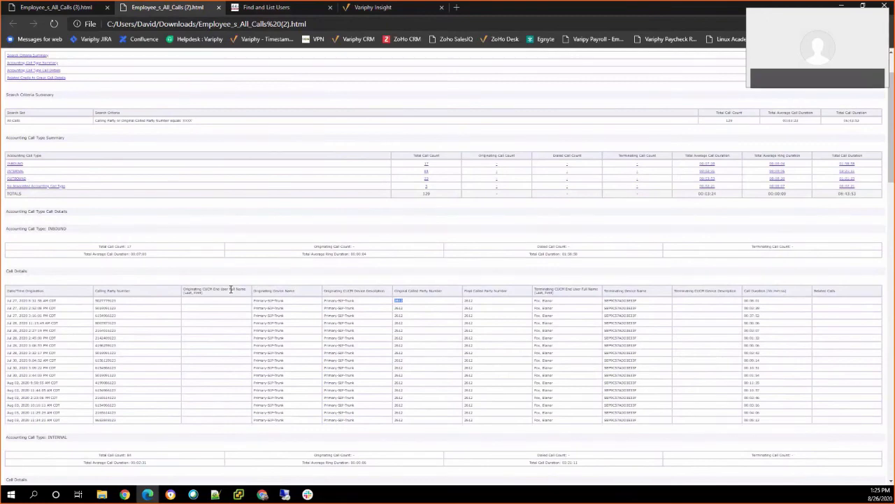
{"action": "scroll", "coordinate": [231, 289], "scroll_direction": "down", "scroll_amount": 4}
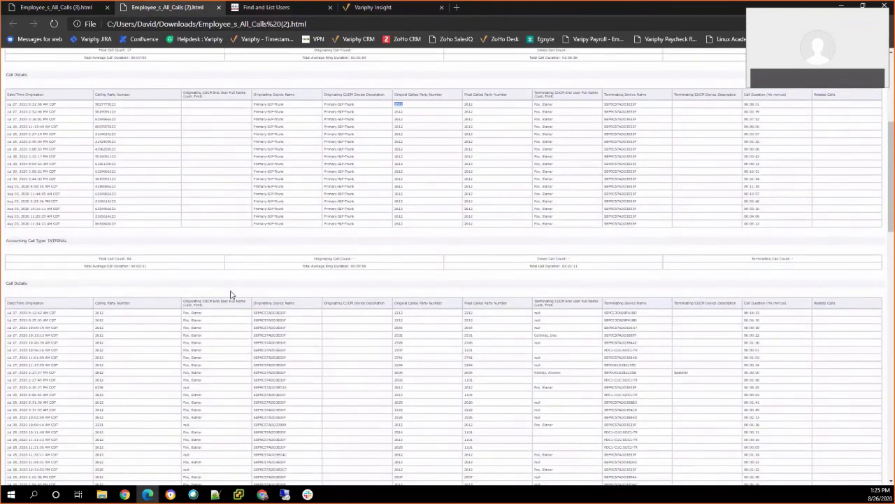
{"action": "scroll", "coordinate": [231, 294], "scroll_direction": "up", "scroll_amount": 5}
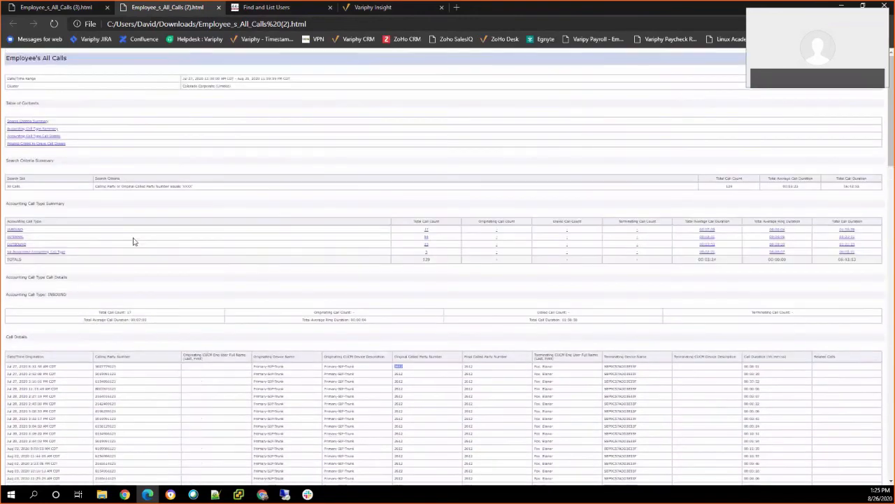
{"action": "left_click", "coordinate": [15, 243]}
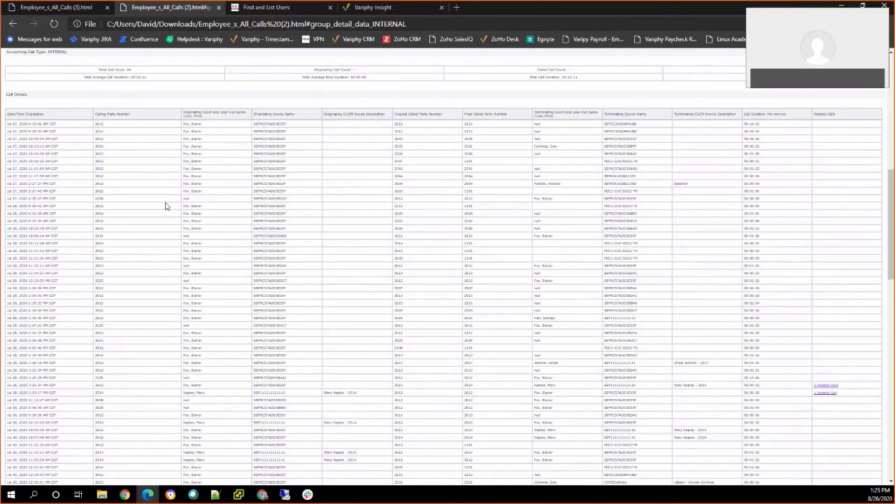
{"action": "scroll", "coordinate": [166, 206], "scroll_direction": "up", "scroll_amount": 9}
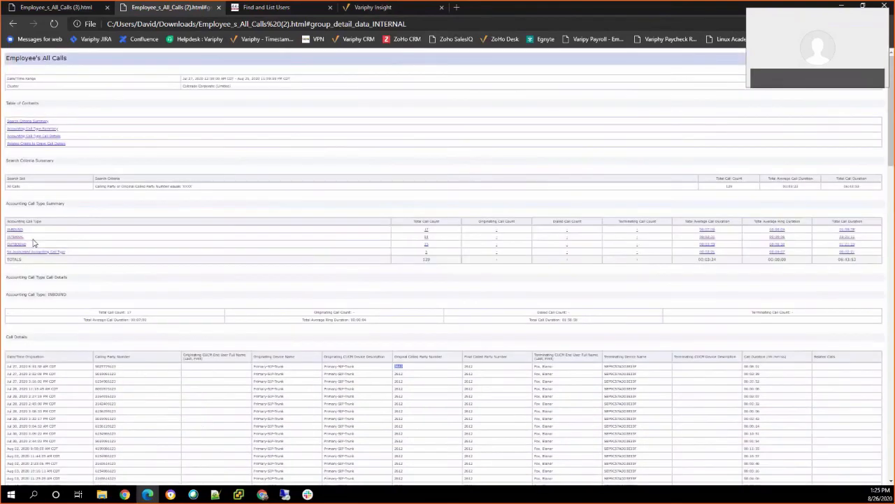
{"action": "left_click", "coordinate": [15, 243]}
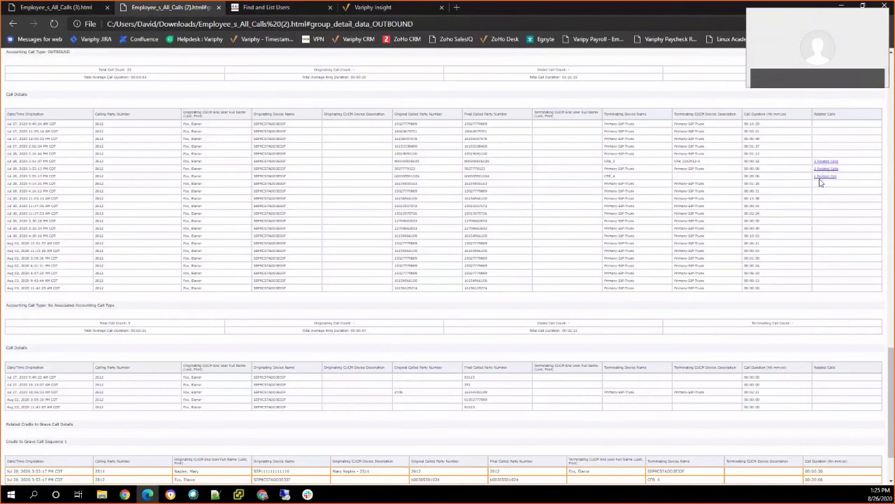
Bring up Employee_s_All_Calls (3).html and scroll down to its INBOUND call details listing 17 calls.
{"action": "left_click", "coordinate": [29, 13]}
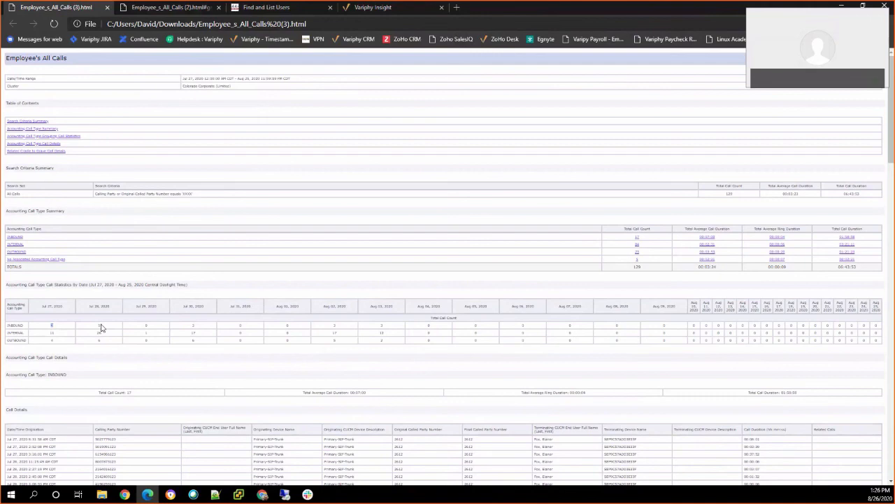
{"action": "scroll", "coordinate": [182, 390], "scroll_direction": "down", "scroll_amount": 3}
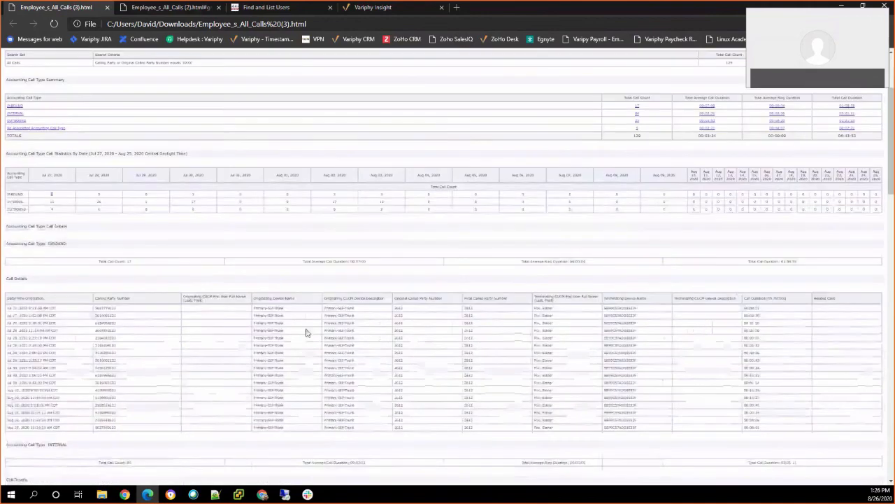